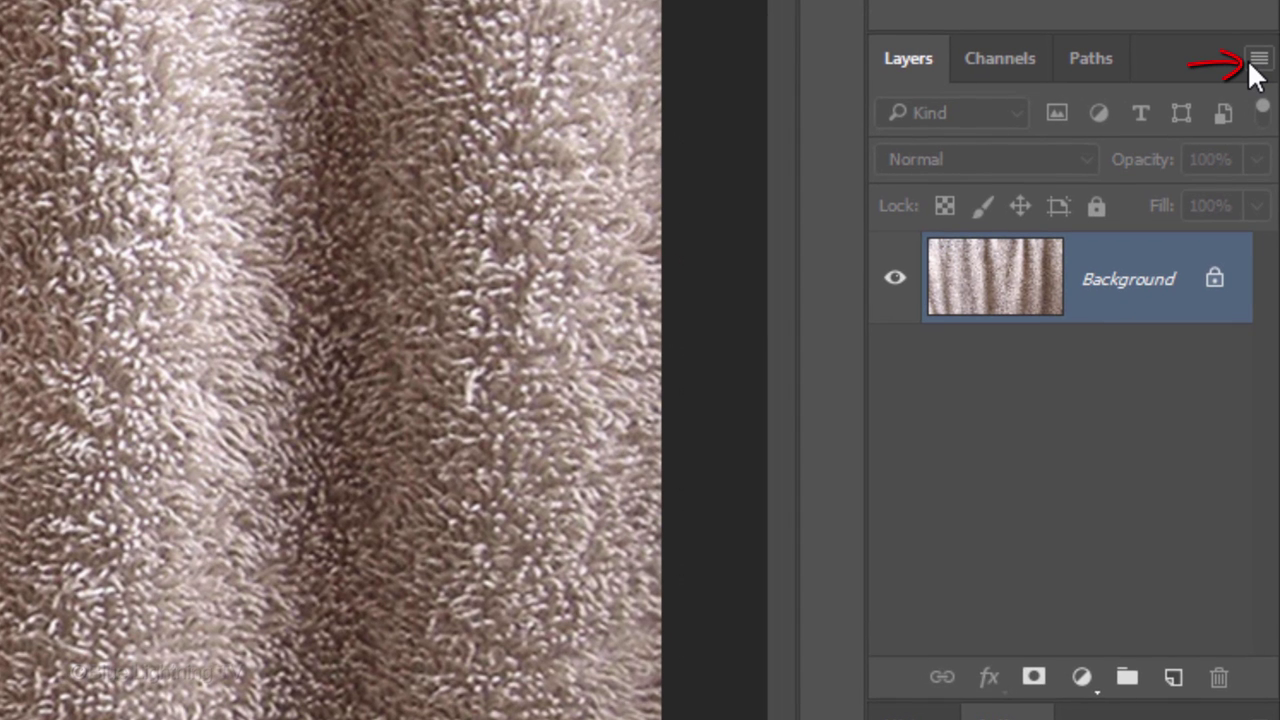
Convert the towel photo to a smart object and apply a 1.0-pixel Gaussian Blur smart filter
click(1250, 60)
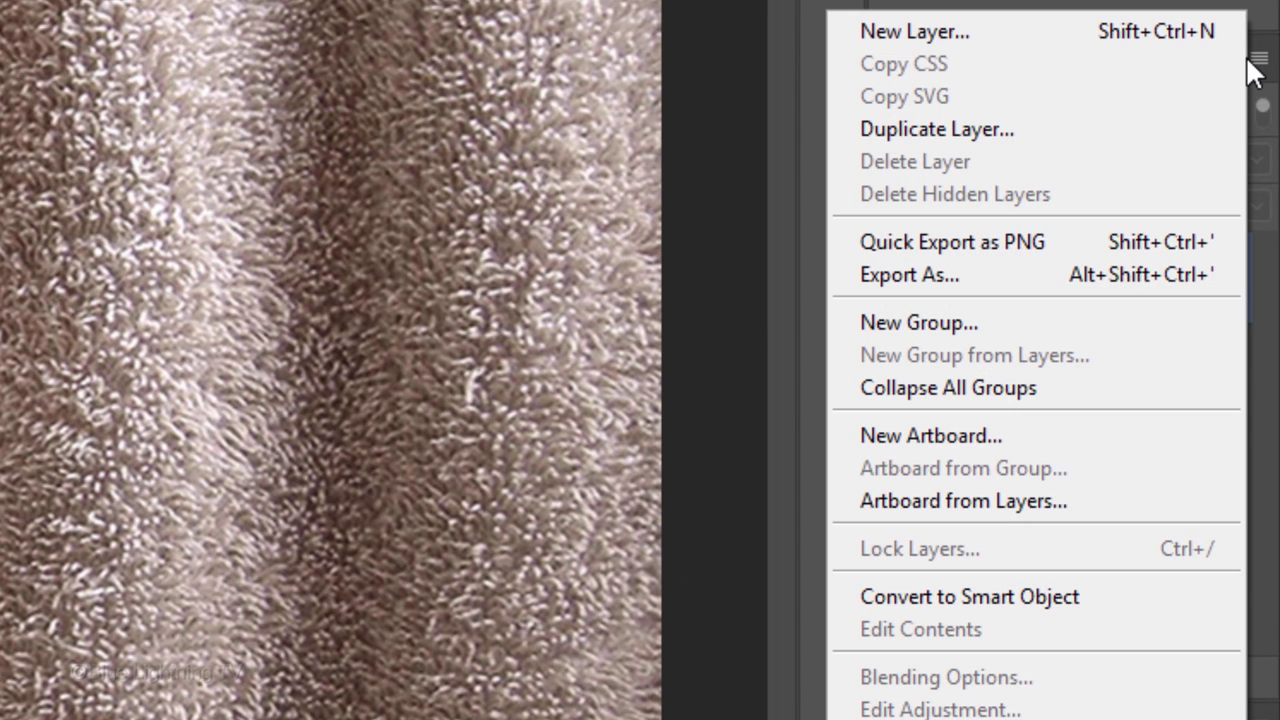
click(1108, 598)
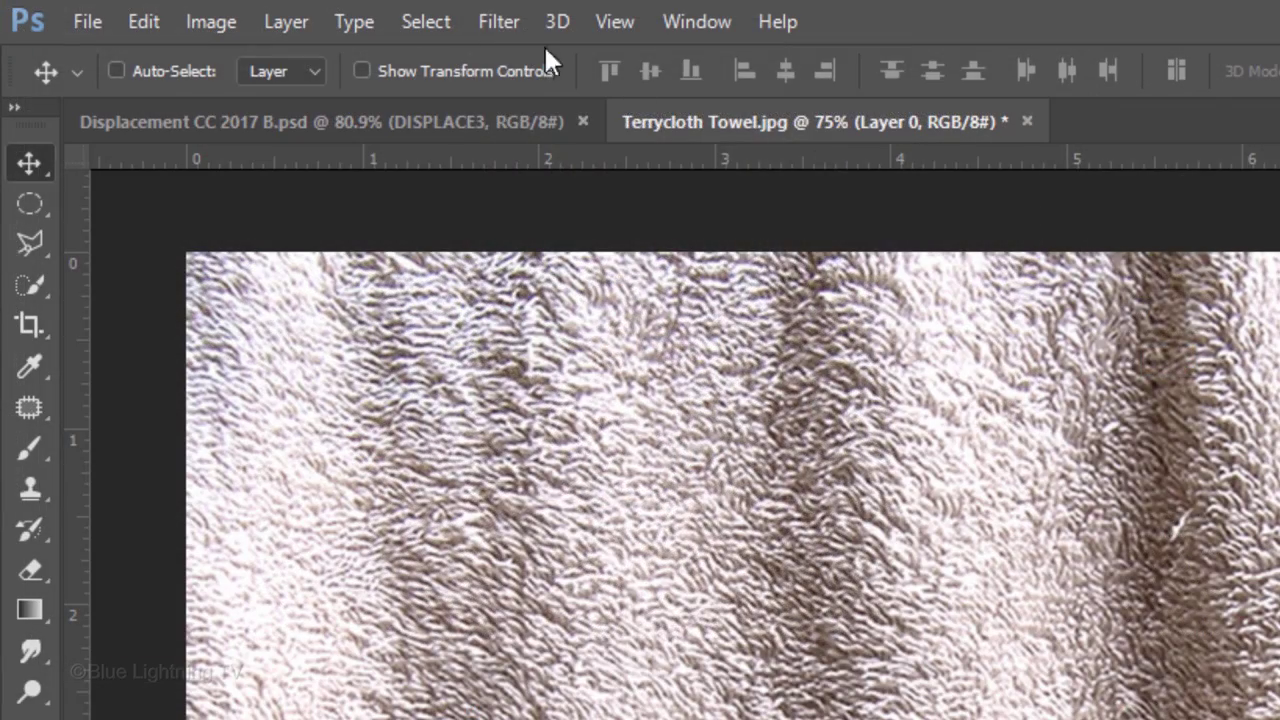
click(213, 10)
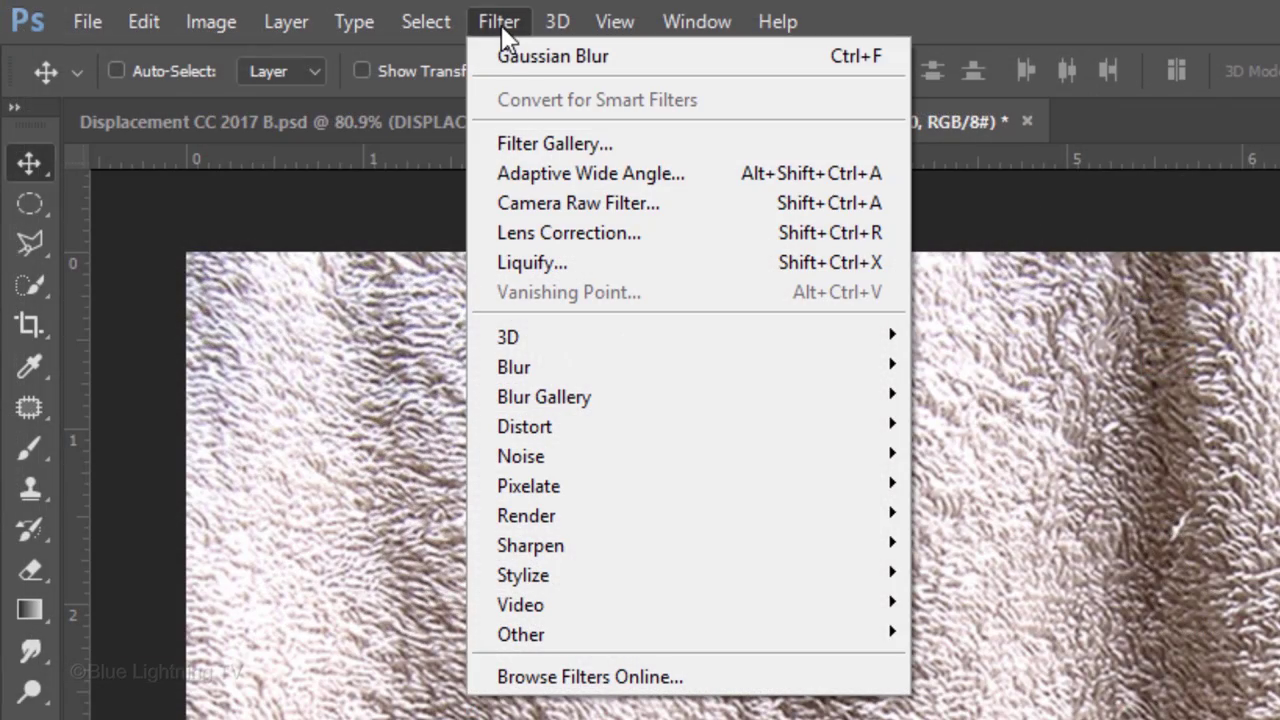
mouse_move(558, 366)
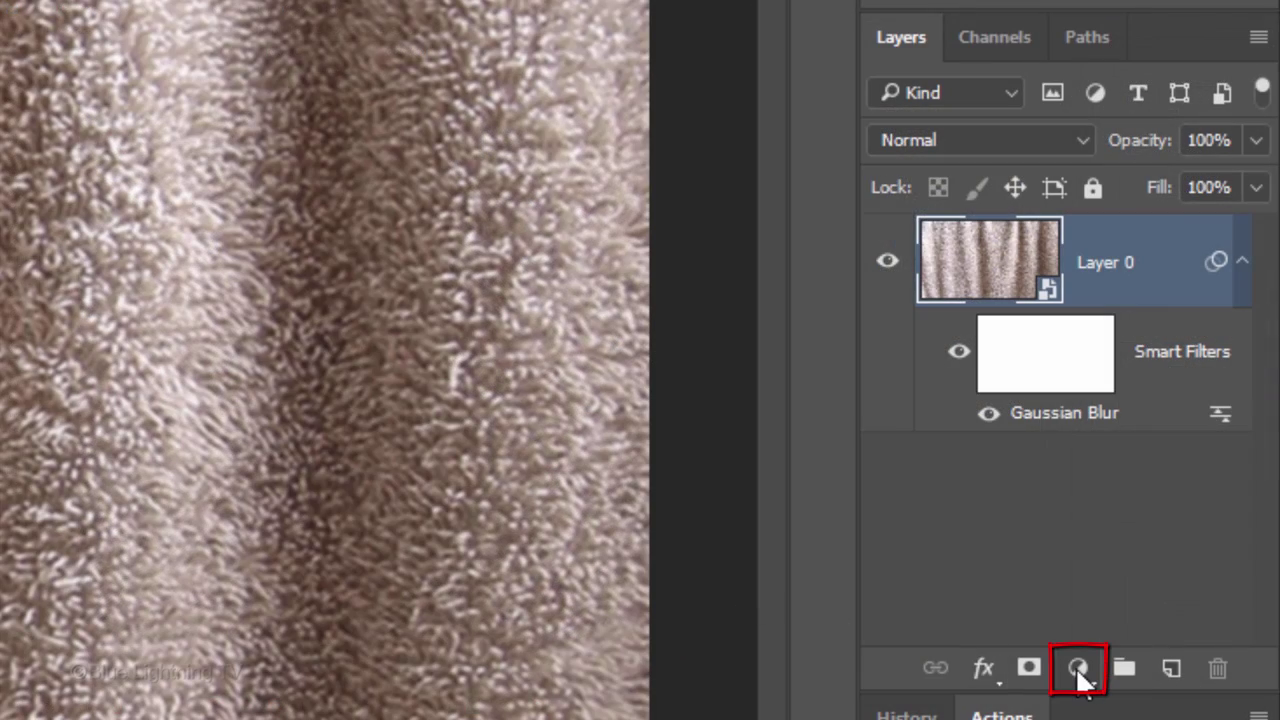
Add a Black & White adjustment layer, then a Levels layer with black input 35 (35/0.92/240)
click(1078, 670)
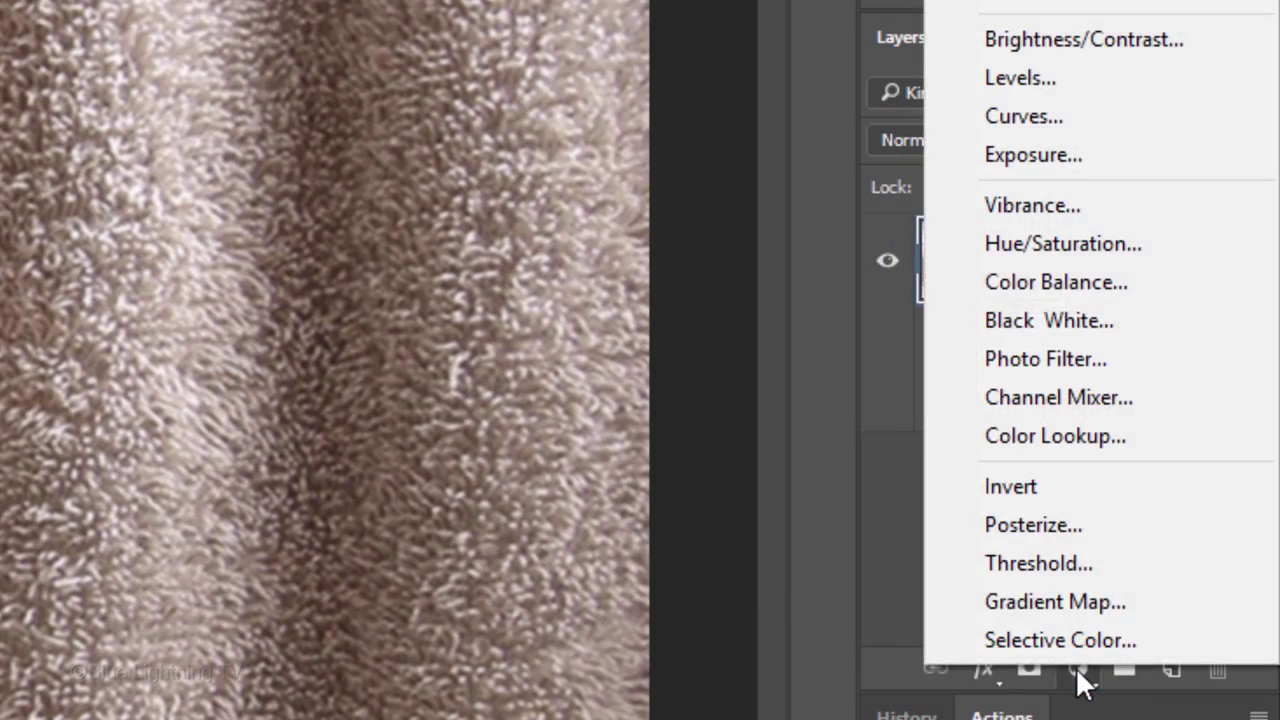
click(1058, 318)
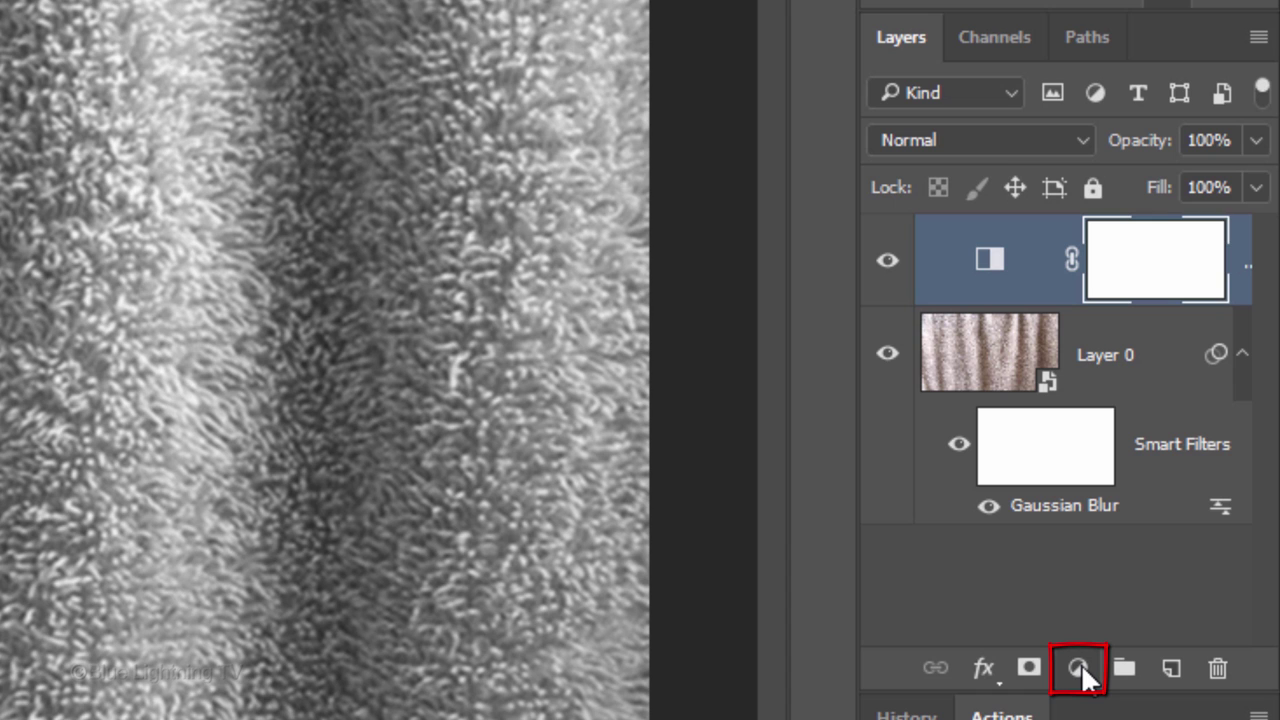
click(1078, 670)
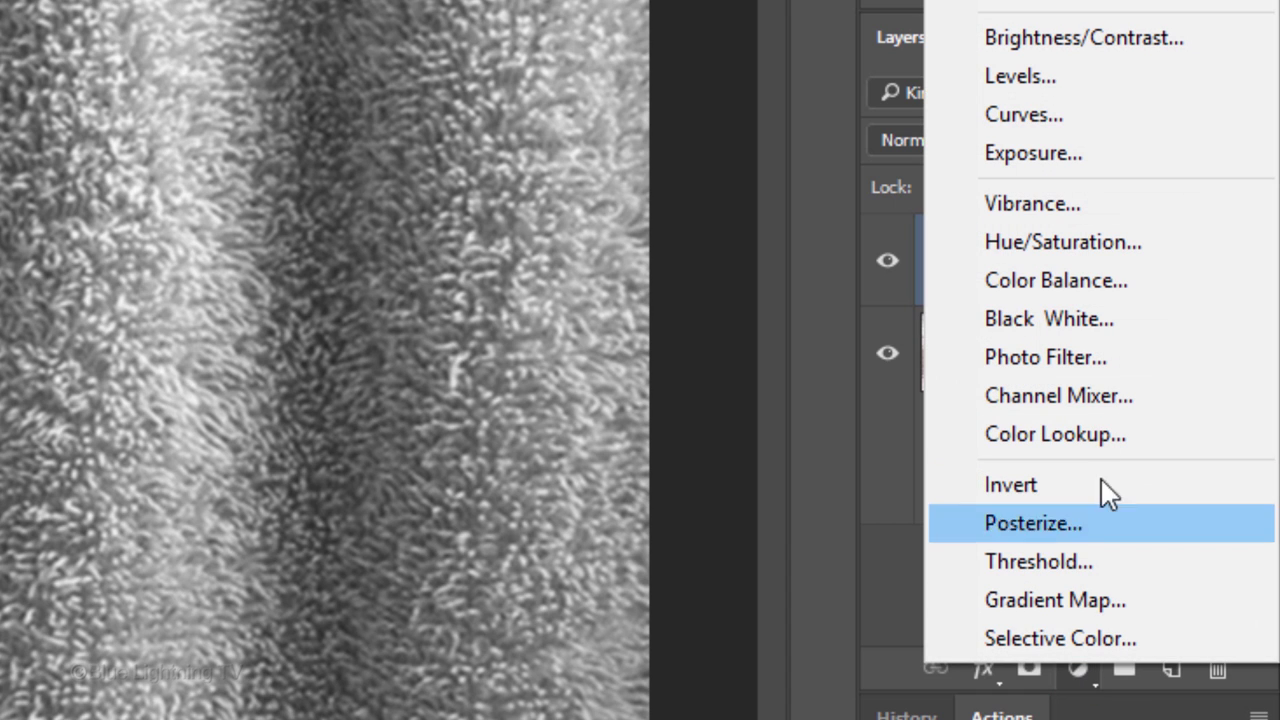
click(1072, 76)
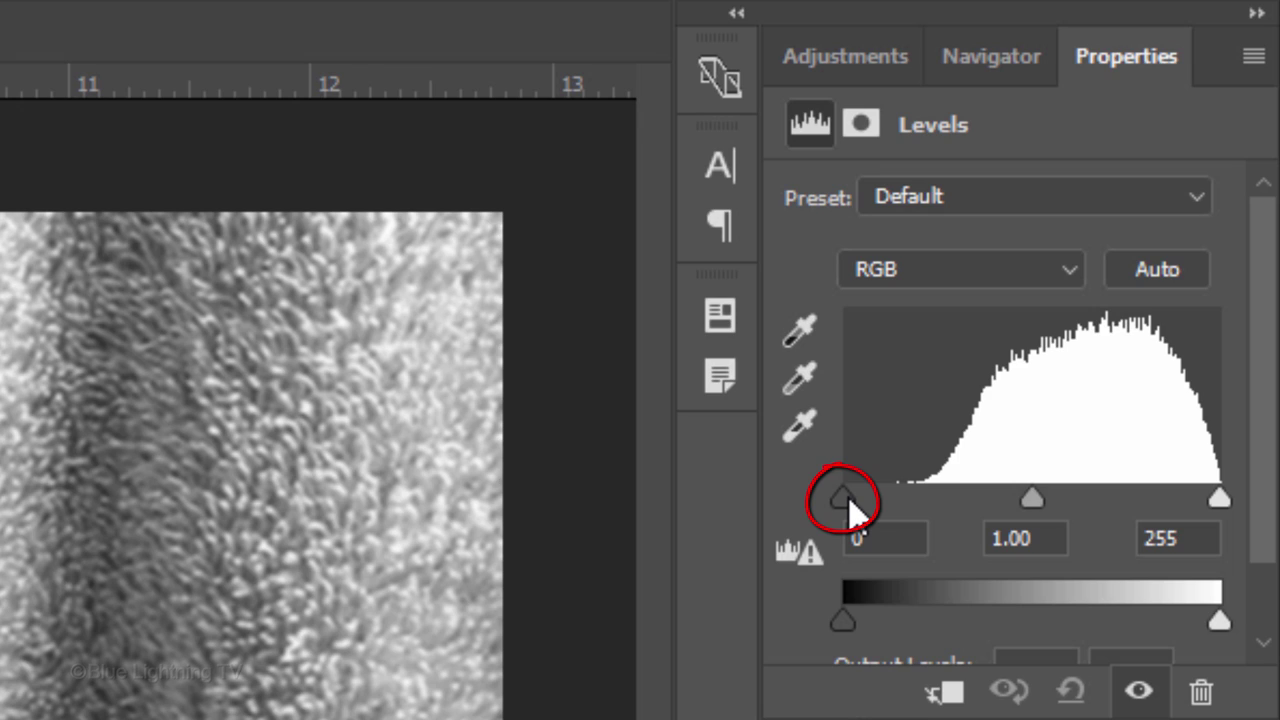
drag(848, 497, 895, 491)
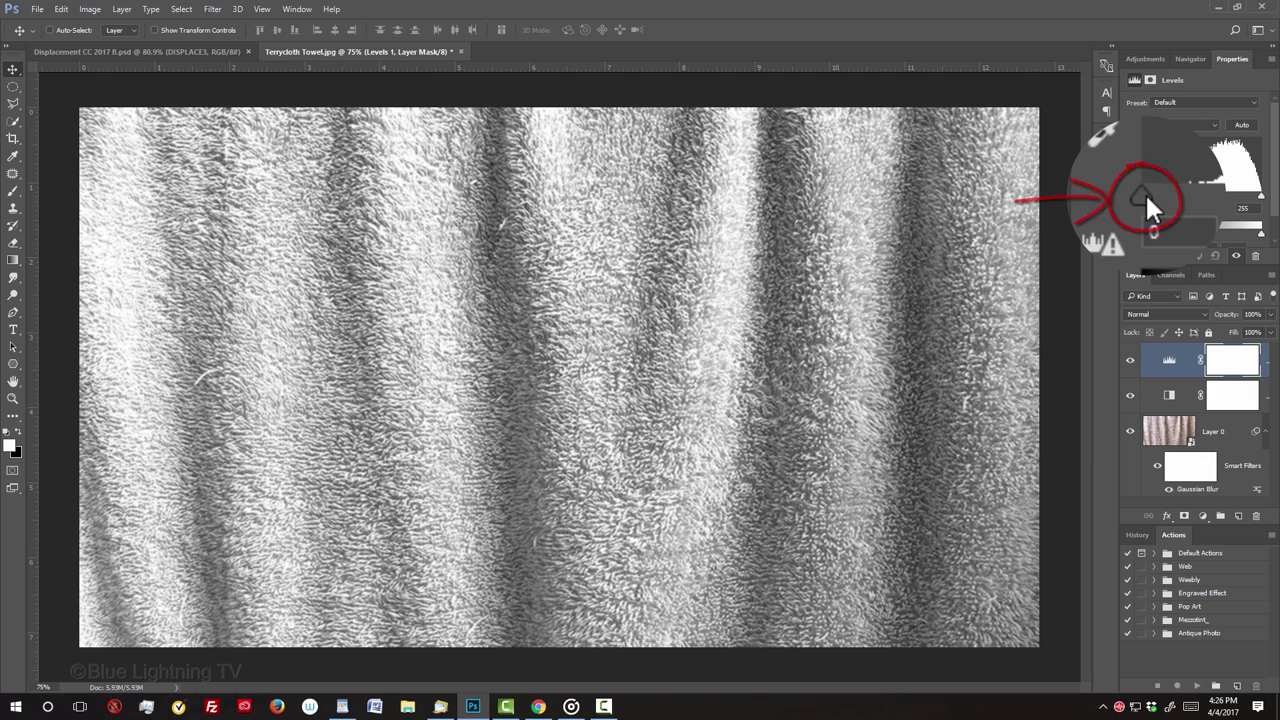
drag(873, 494, 880, 494)
drag(1155, 192, 1257, 199)
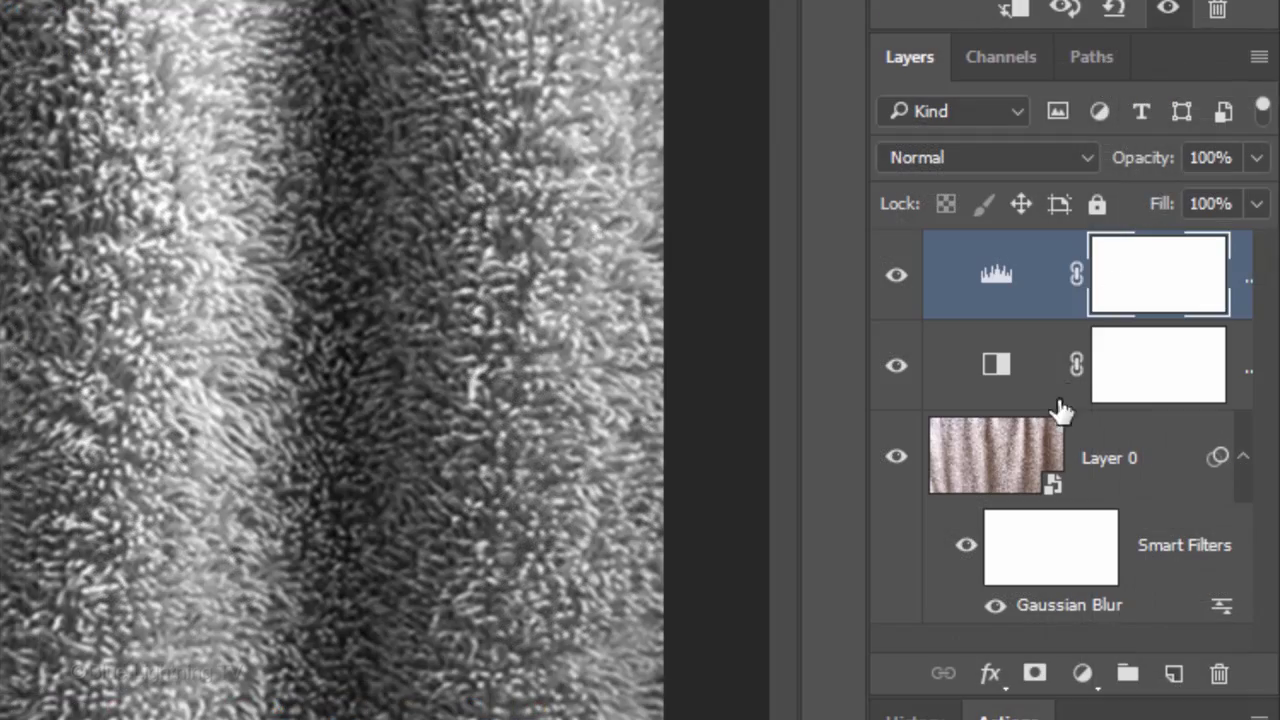
Combine Layer 0 and both adjustment layers into a single smart object
shift+click(1175, 438)
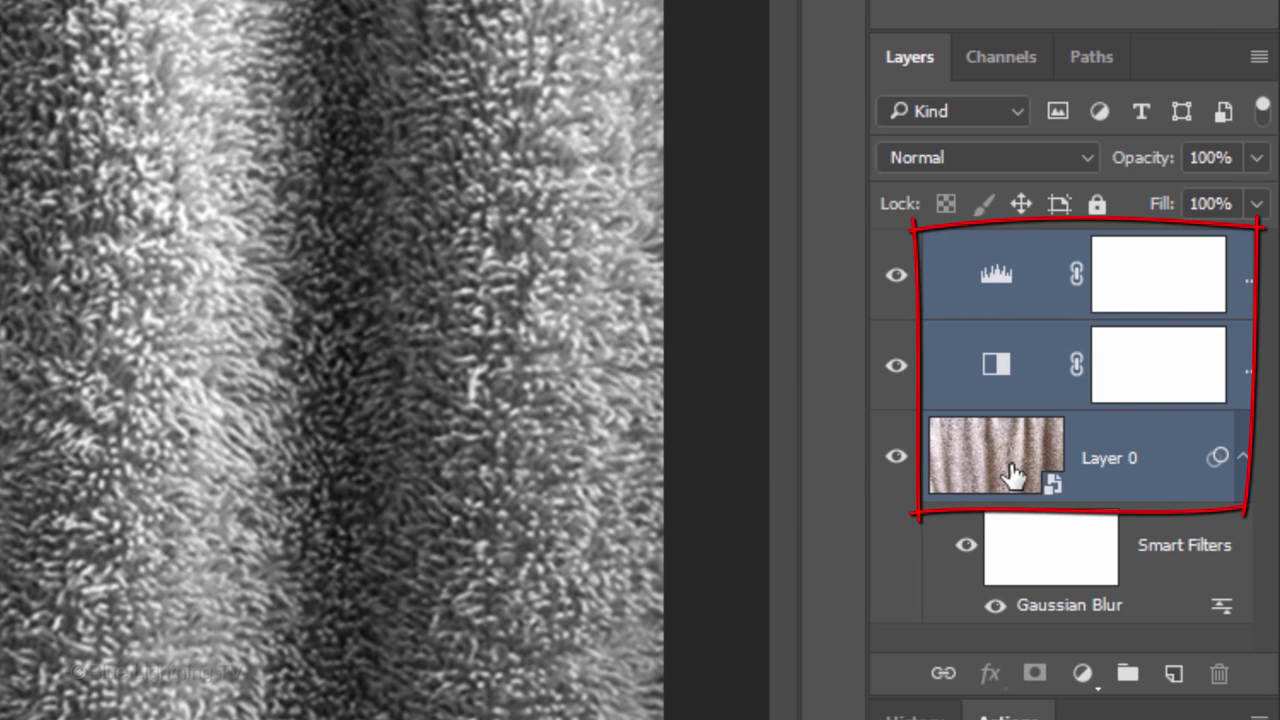
click(1259, 57)
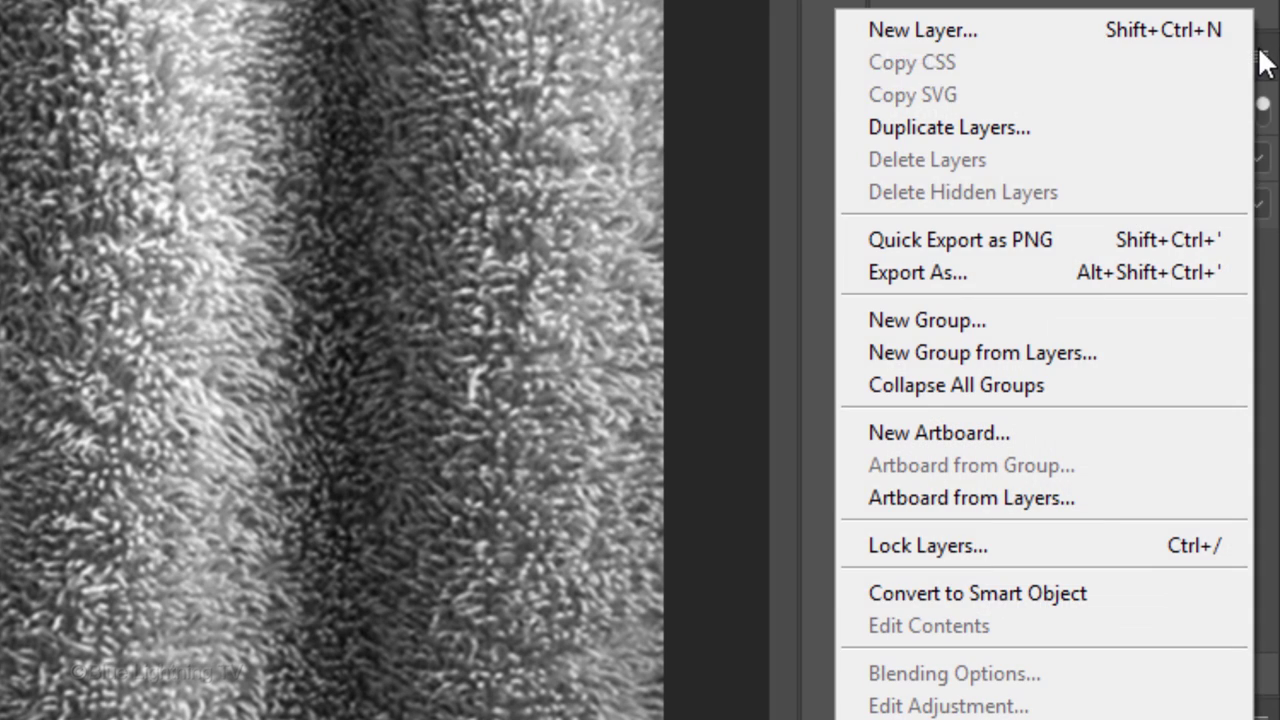
click(1113, 598)
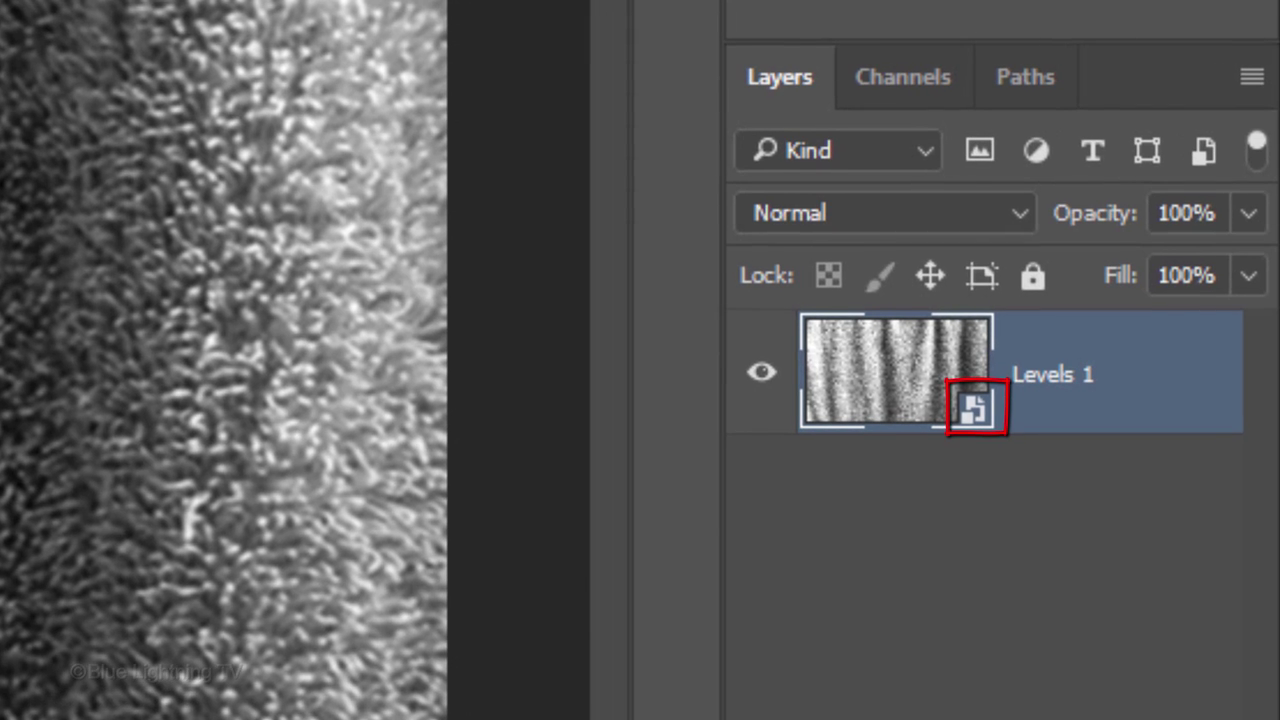
Duplicate the smart object into a new document named 'Displacement map'
click(1252, 77)
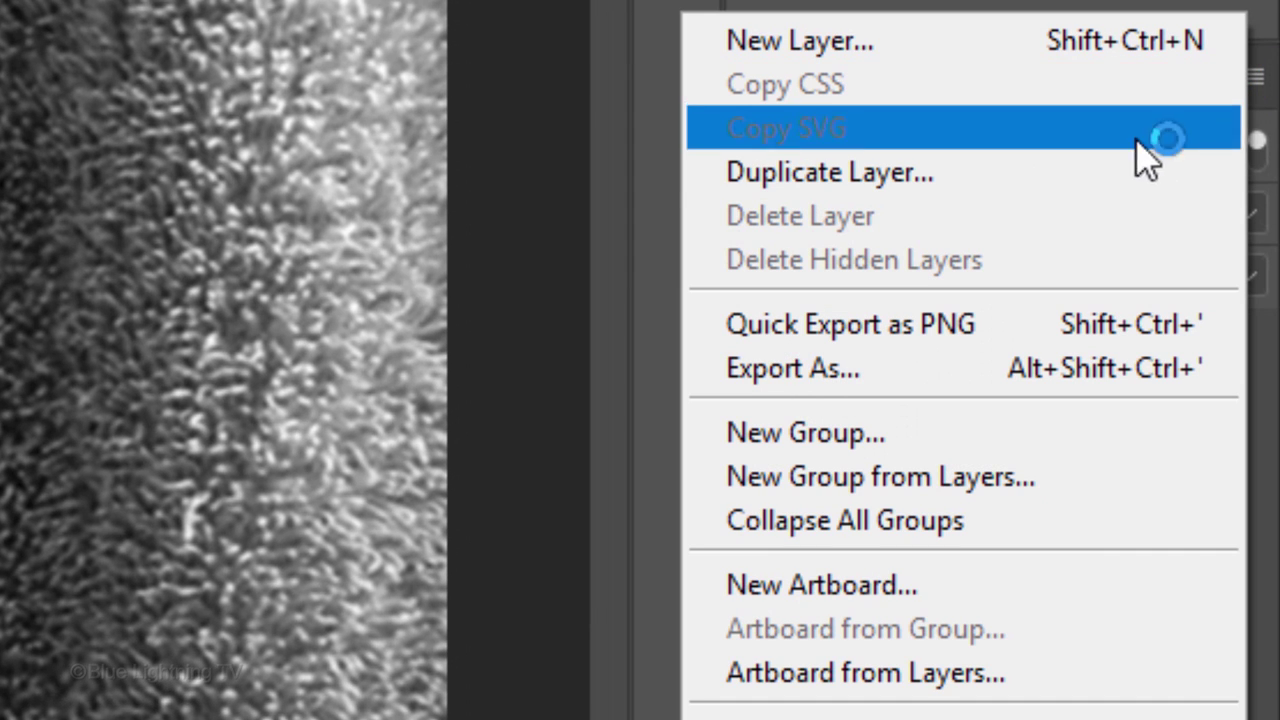
click(1115, 174)
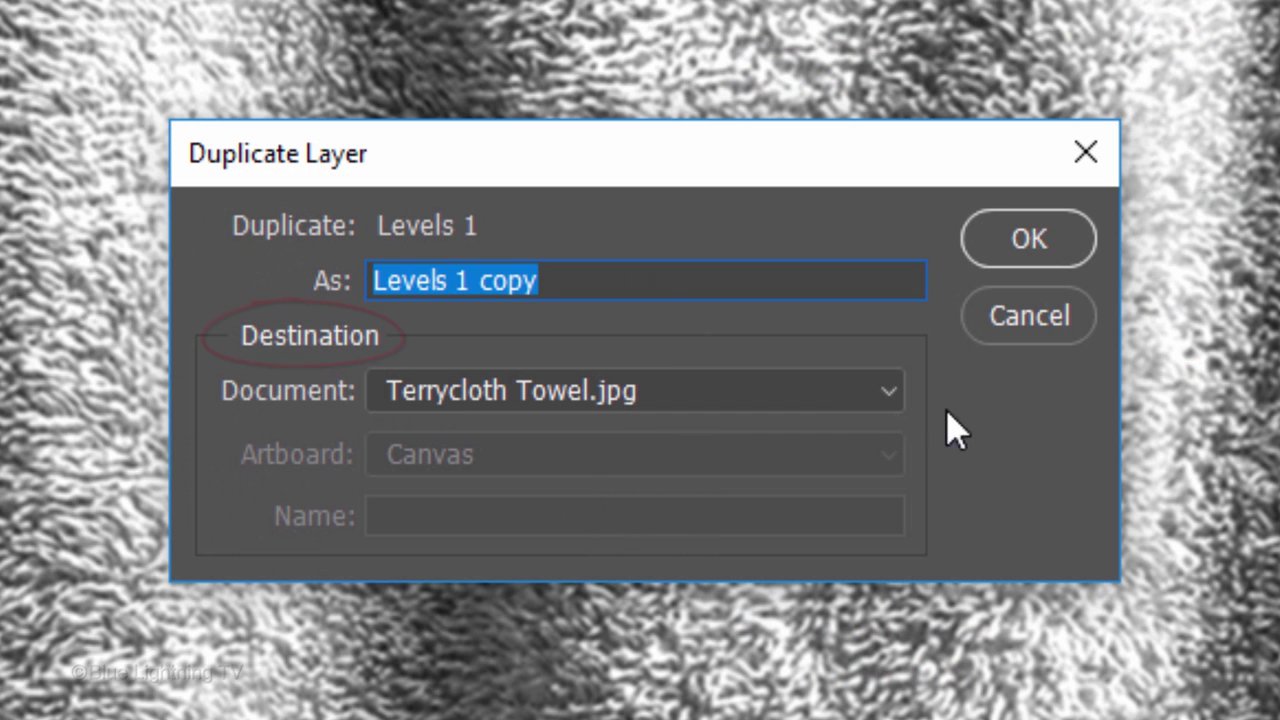
click(852, 392)
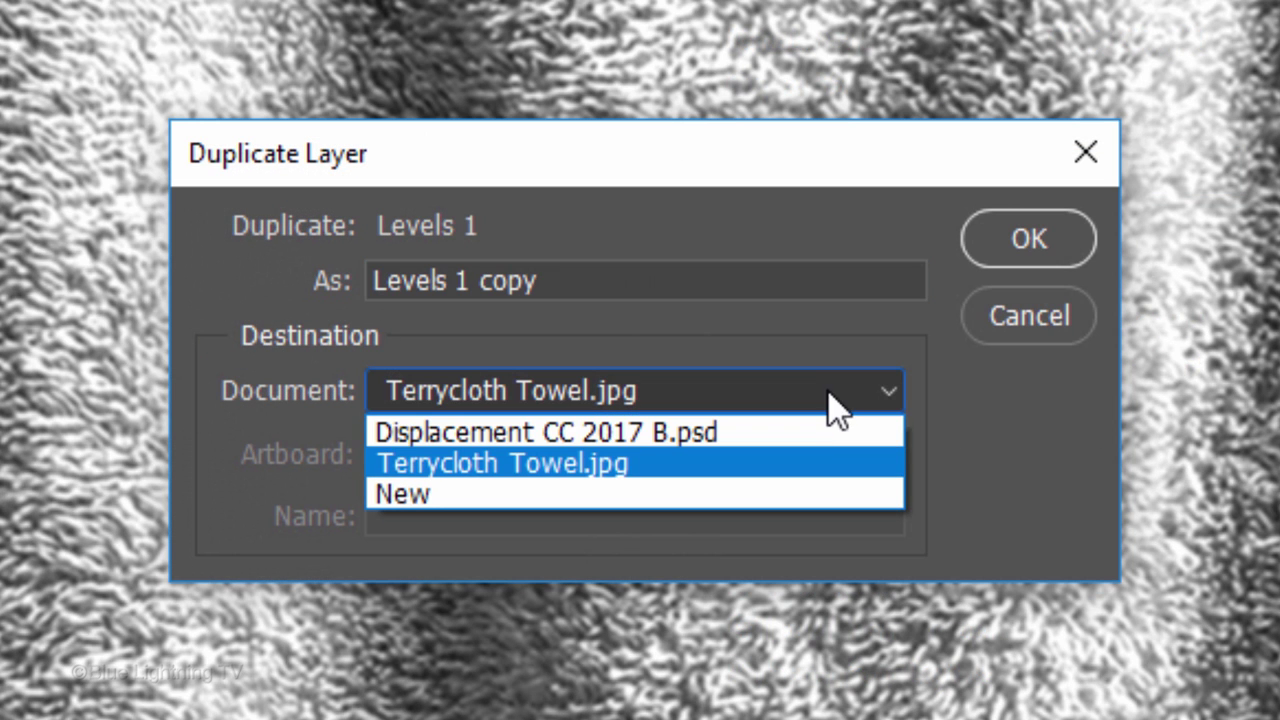
click(815, 495)
text(Displacement map)
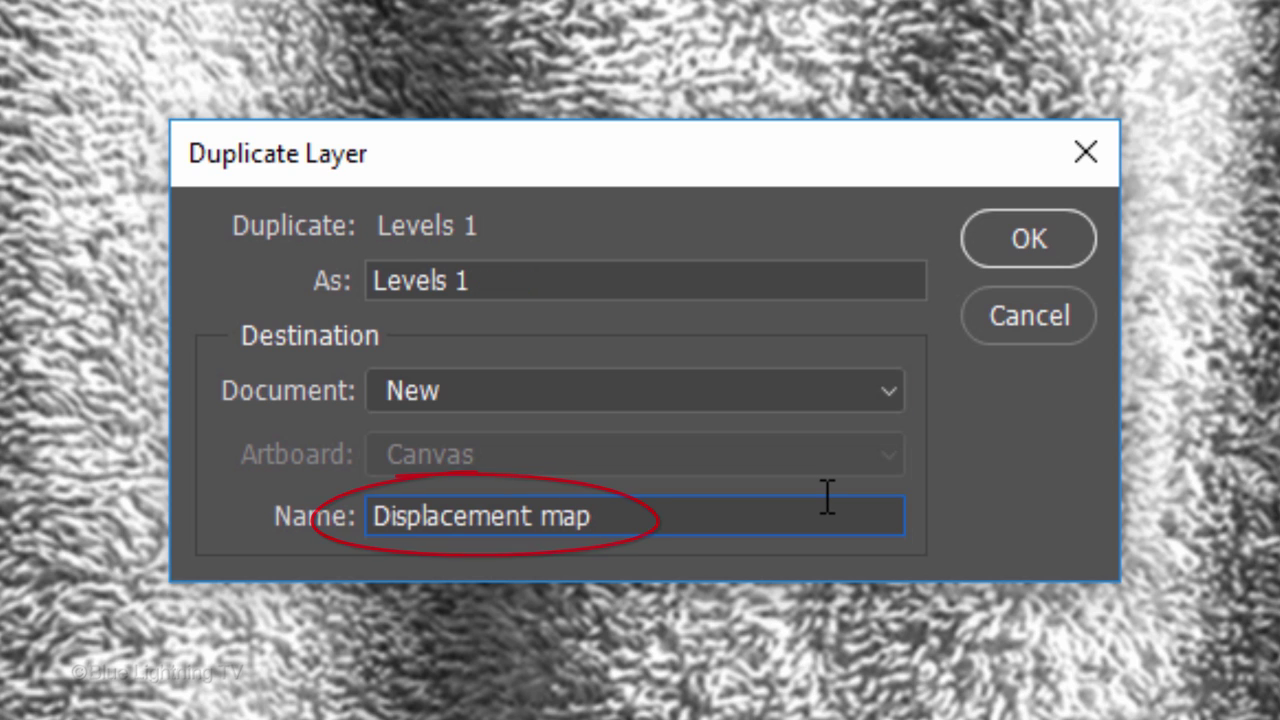
key(Return)
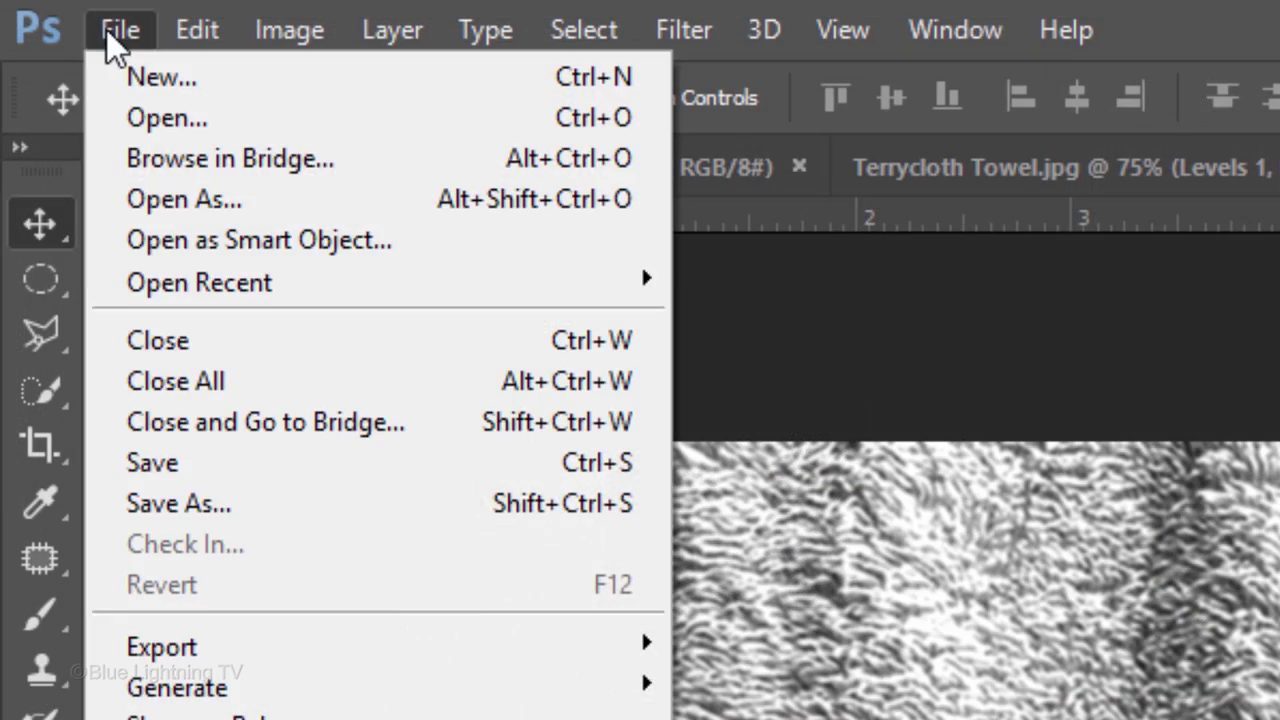
Save the new document to the Desktop as Displacement map.psd, accepting the compatibility option
click(188, 506)
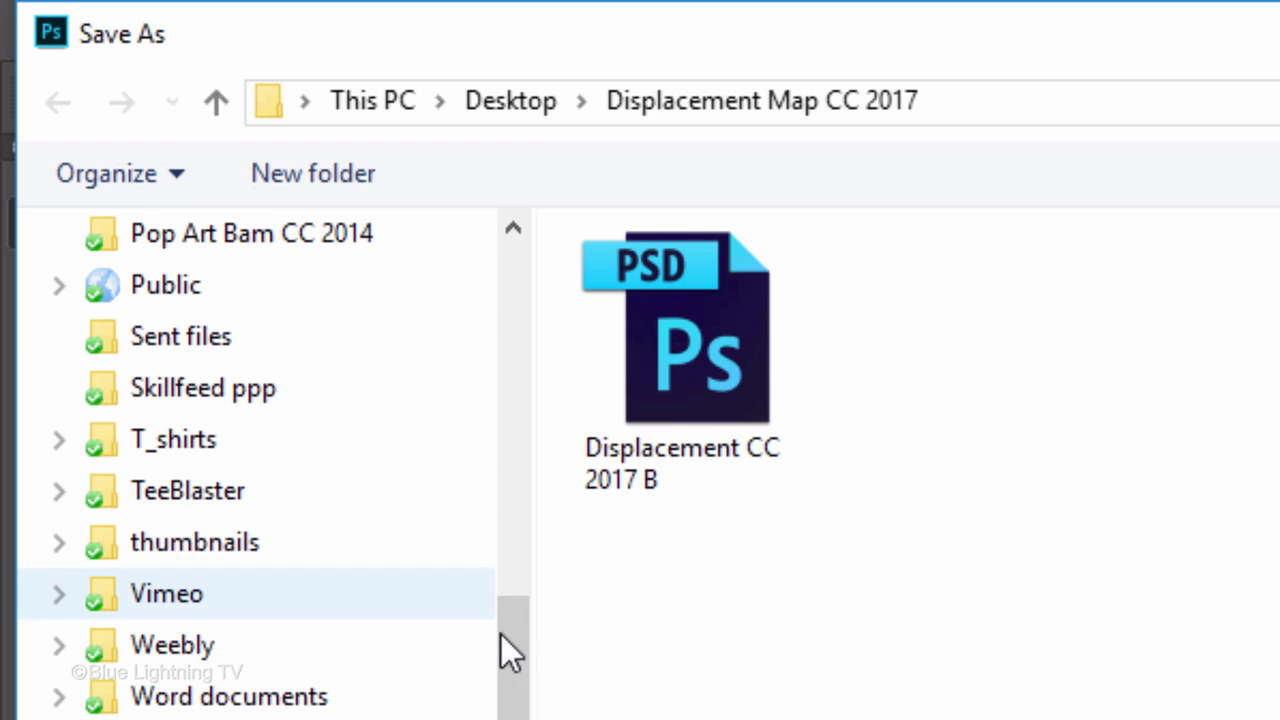
drag(517, 674, 517, 240)
click(218, 330)
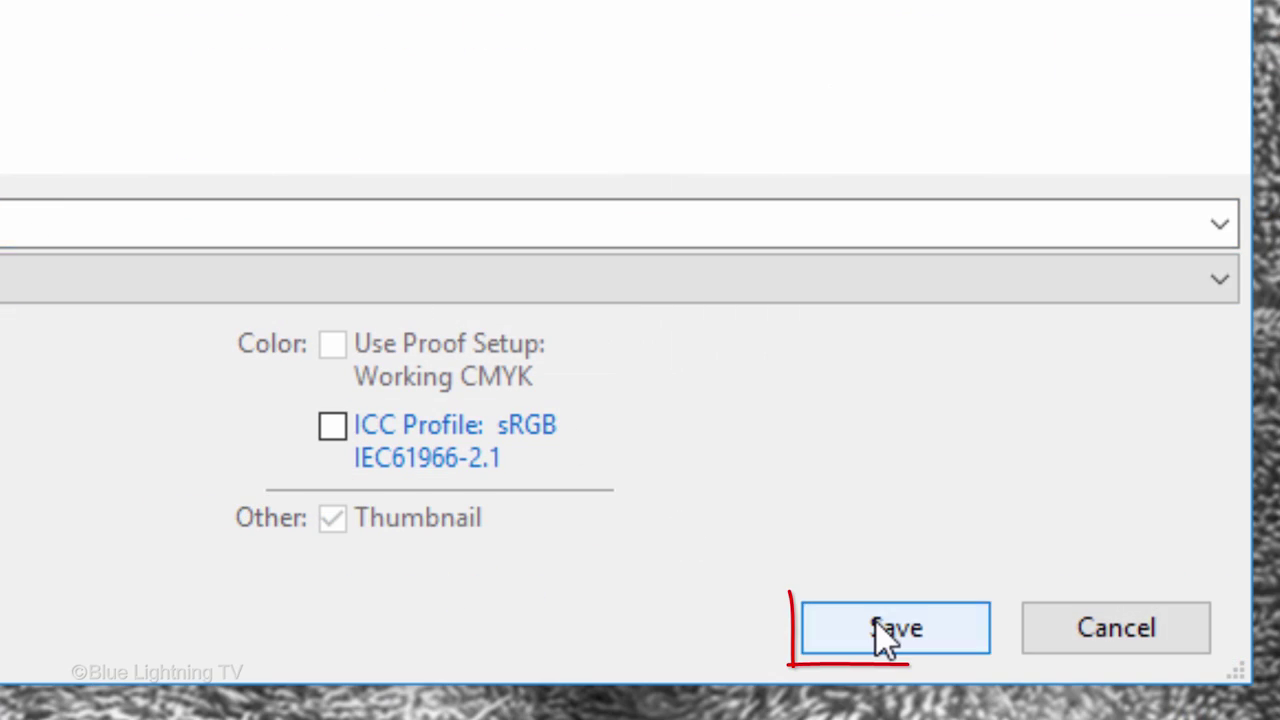
click(884, 636)
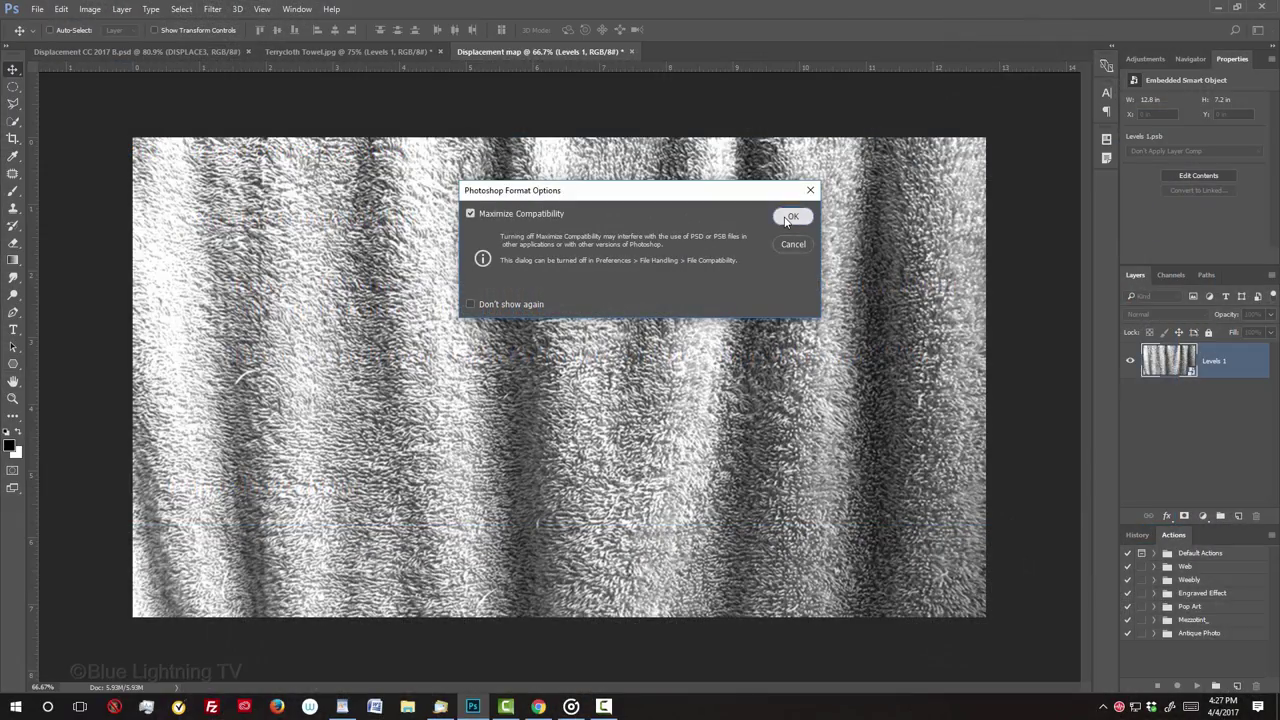
click(1070, 226)
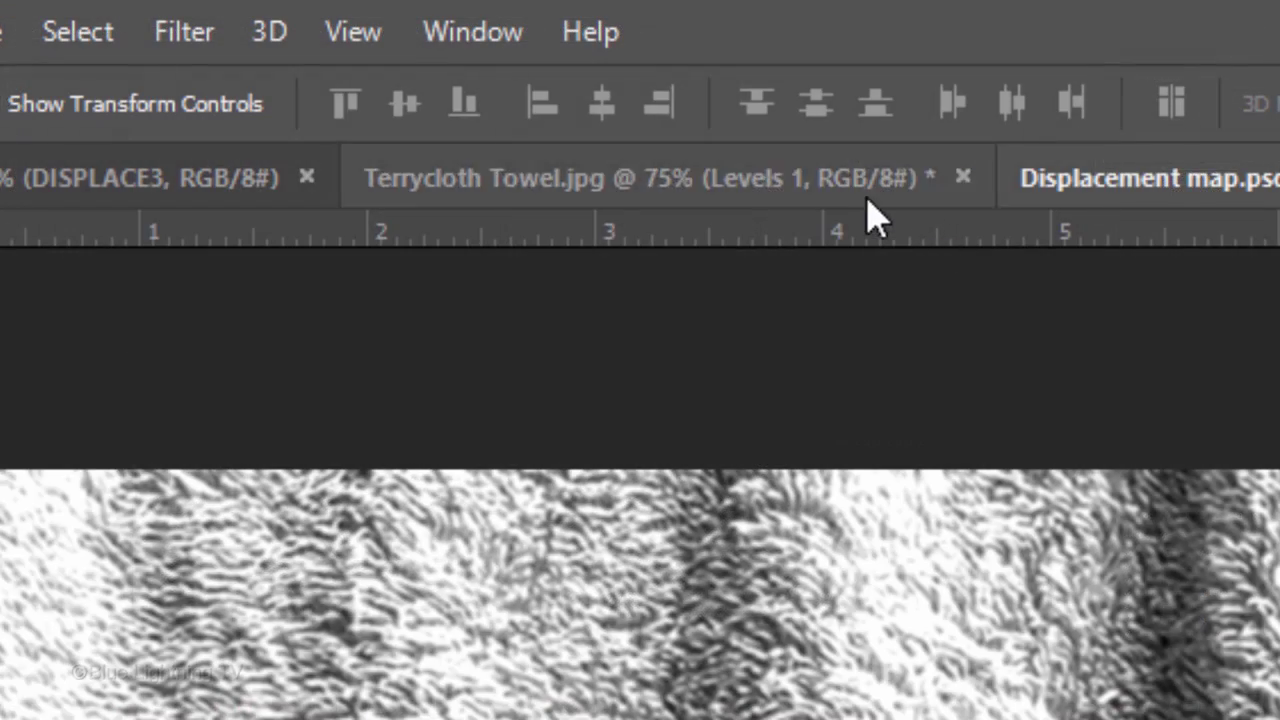
Switch to Terrycloth Towel.jpg and revert to the first Convert to Smart Object history state
click(410, 53)
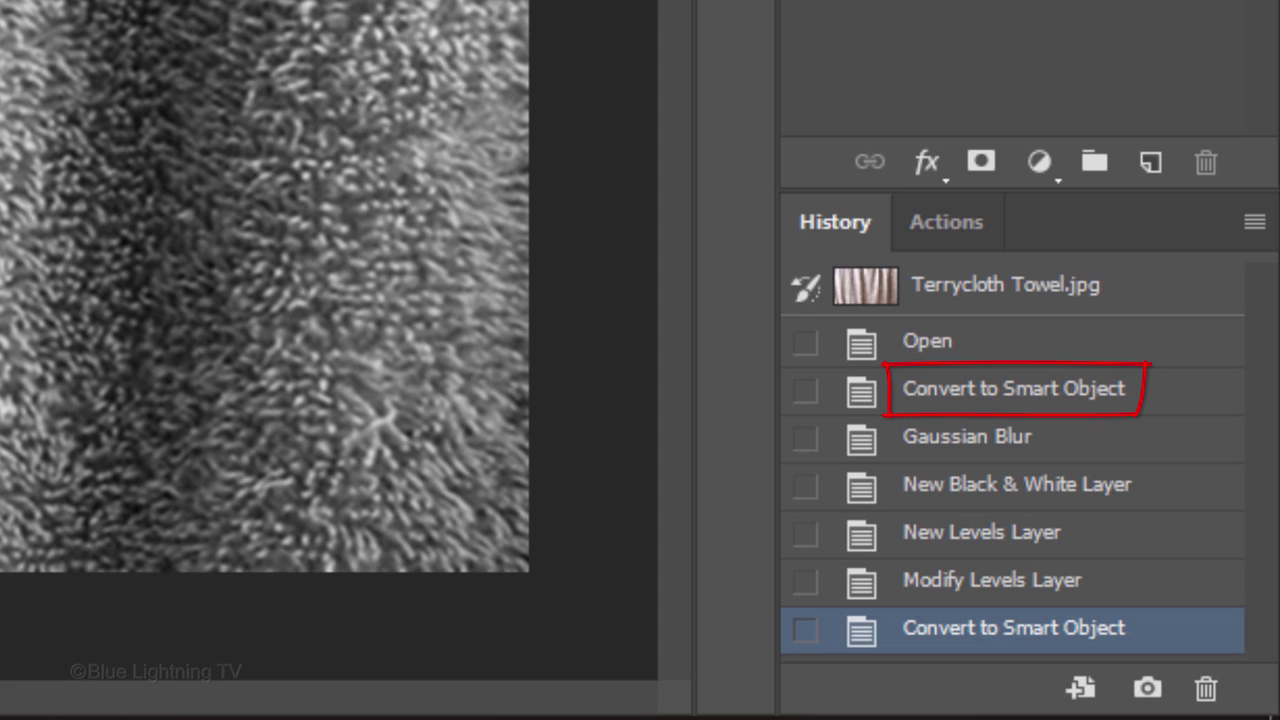
click(1013, 388)
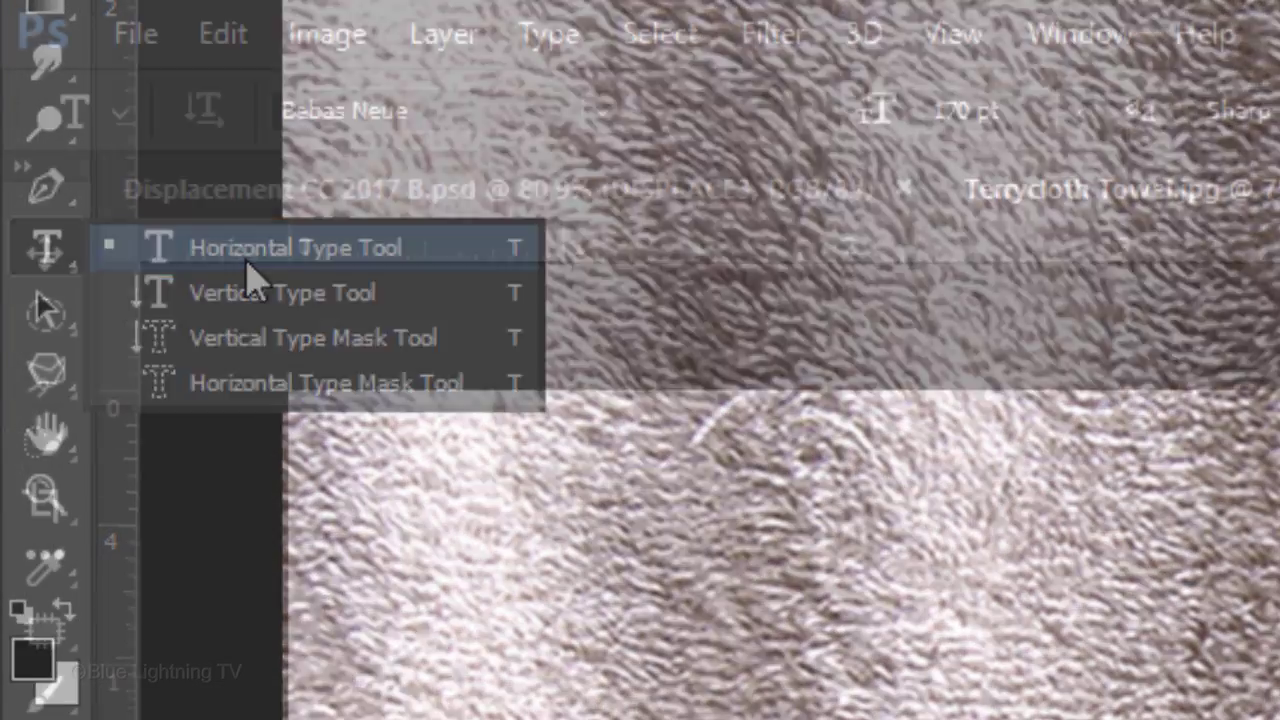
Choose the horizontal Type tool with the Bebas Neue Regular font
click(247, 262)
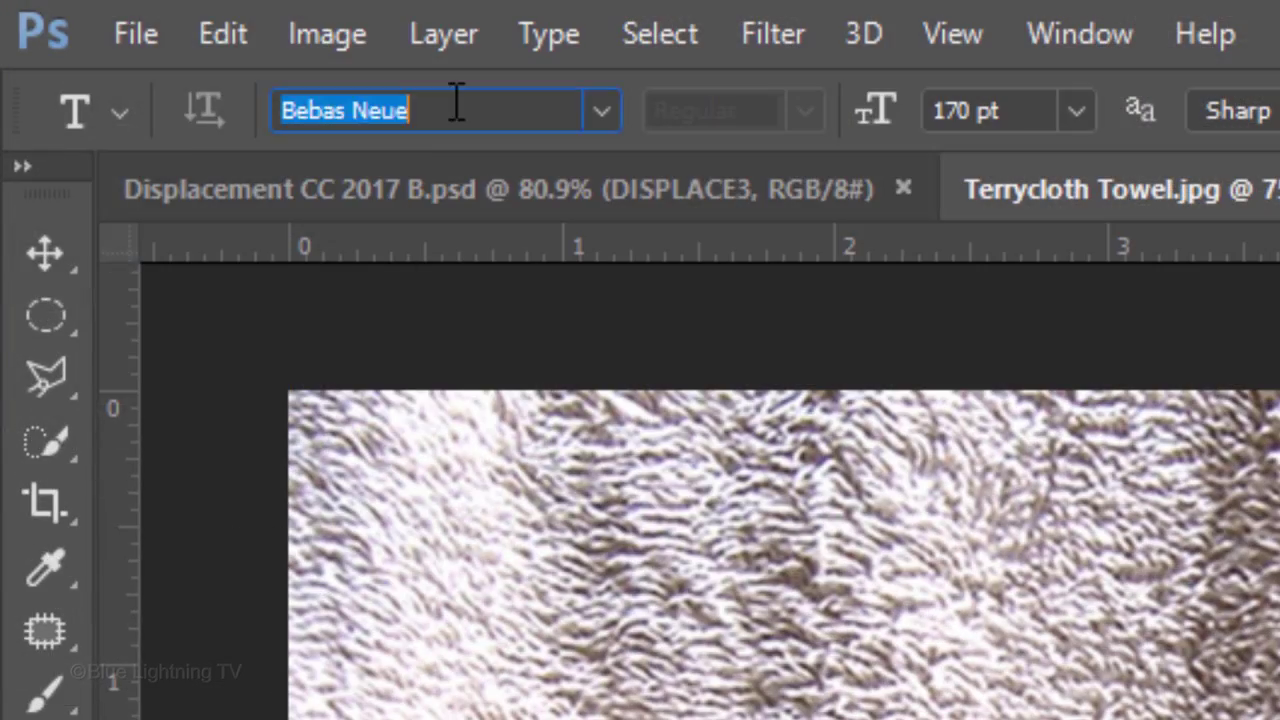
text(bebas)
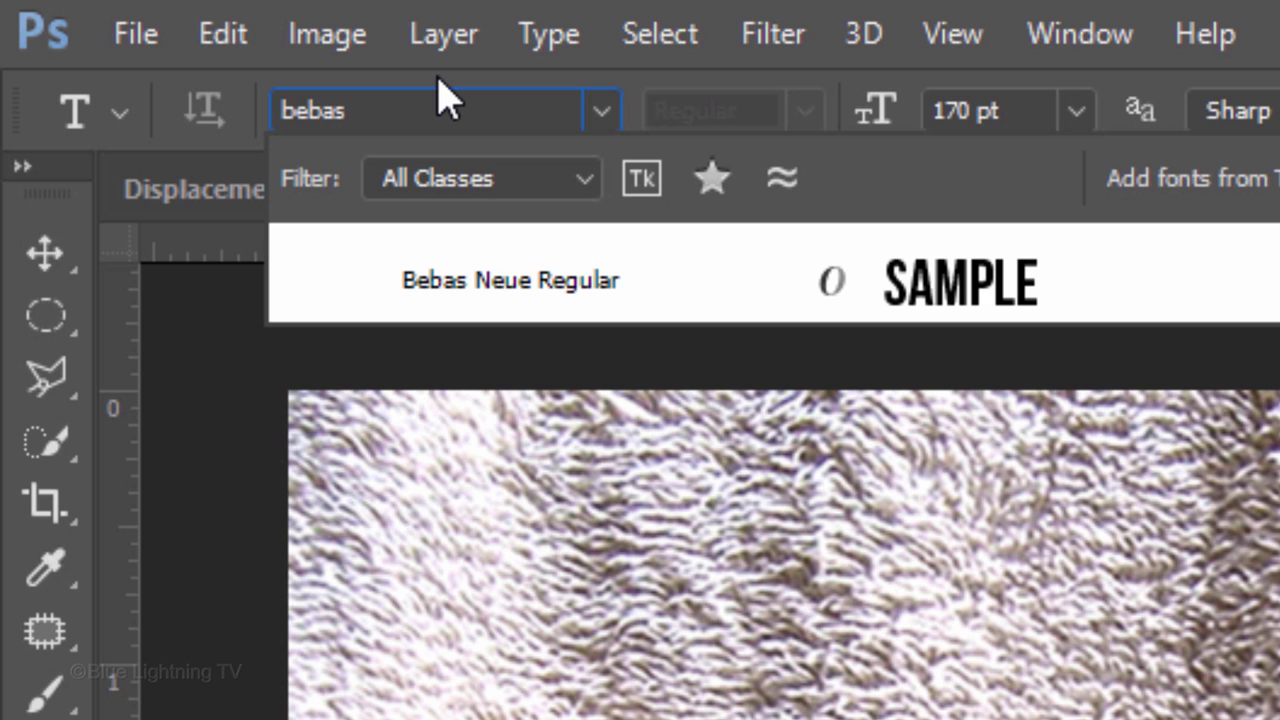
click(474, 292)
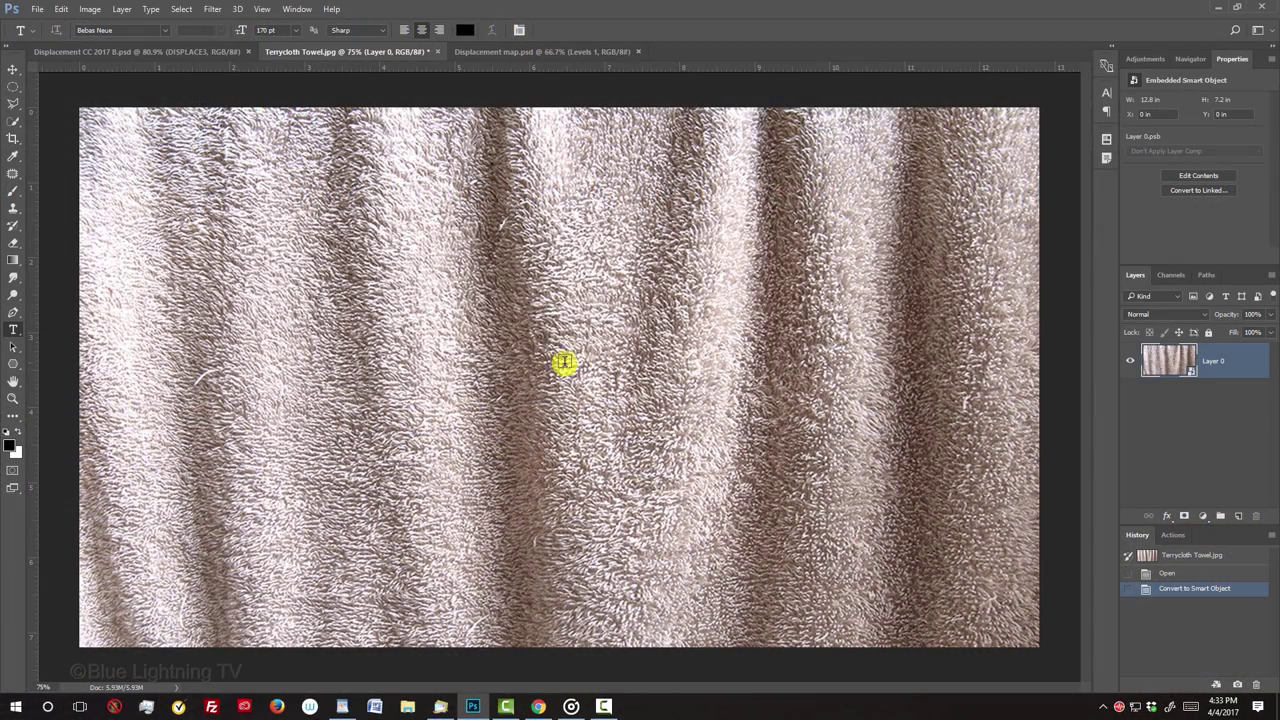
Type 'DISPLACEMENT' and 'MAP' on two lines at the towel's centre, then nudge it into place
click(564, 362)
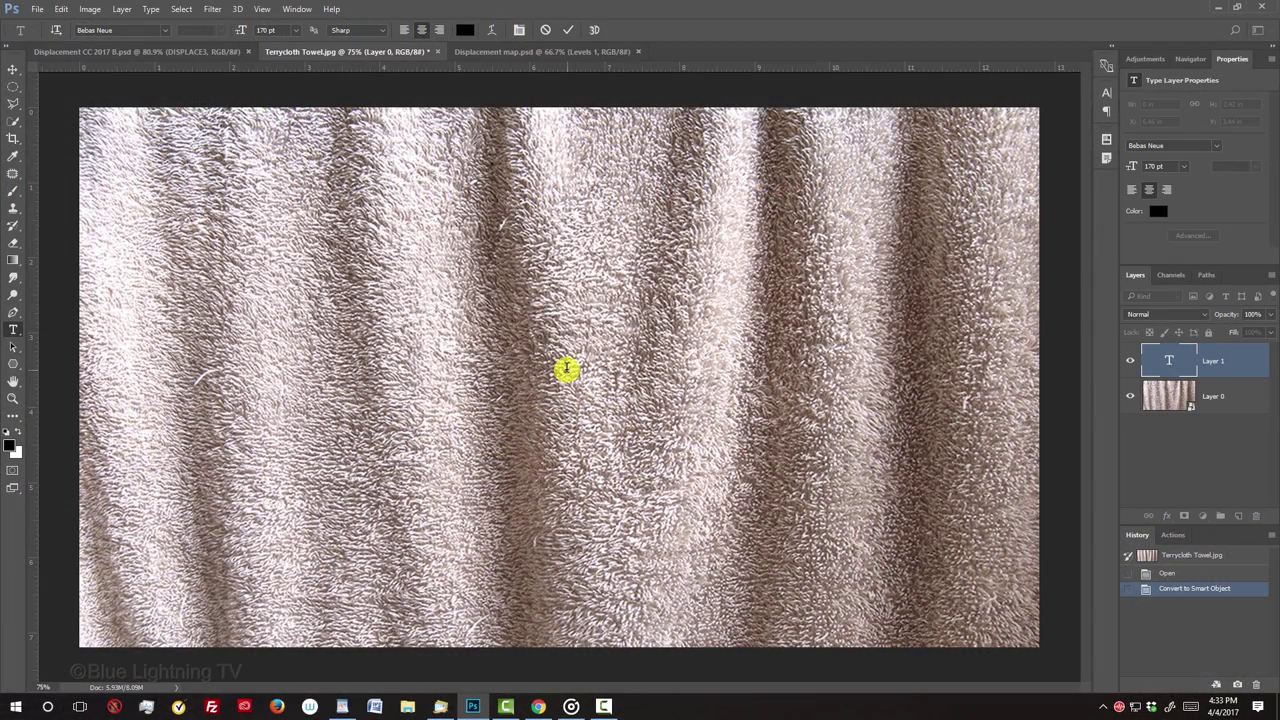
text(DISPLACEMENT)
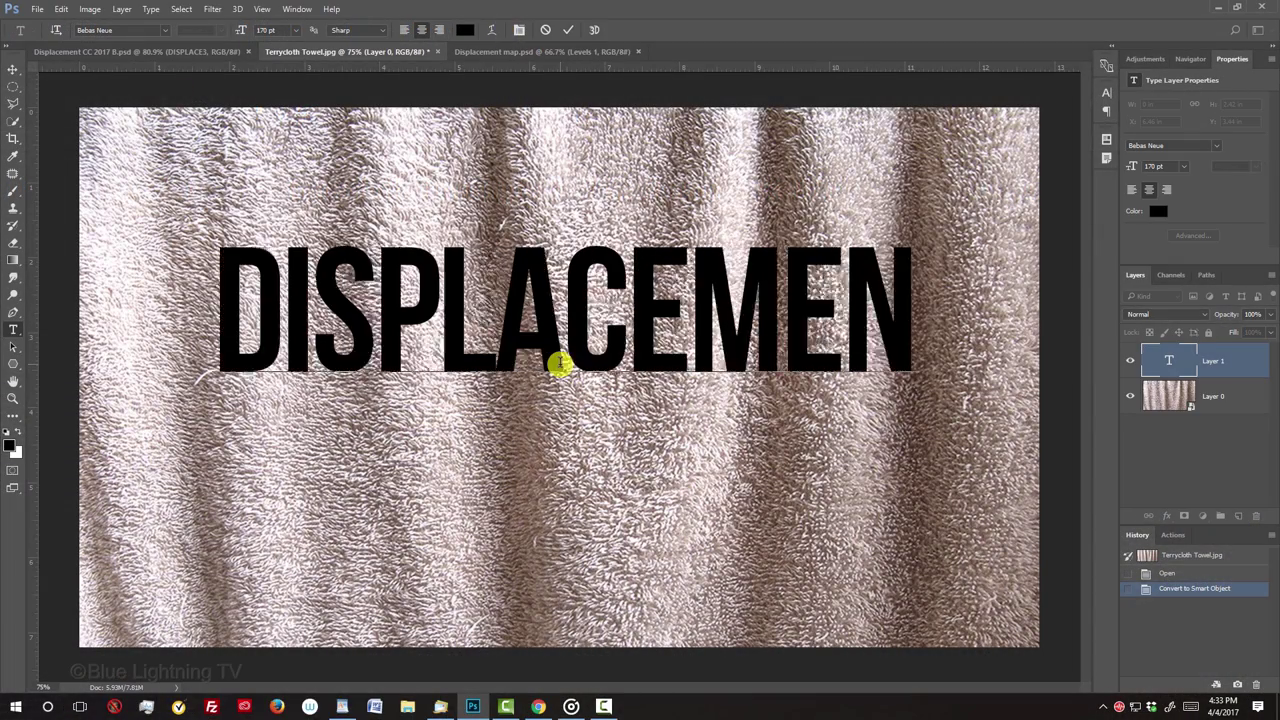
key(Return)
text(MAP)
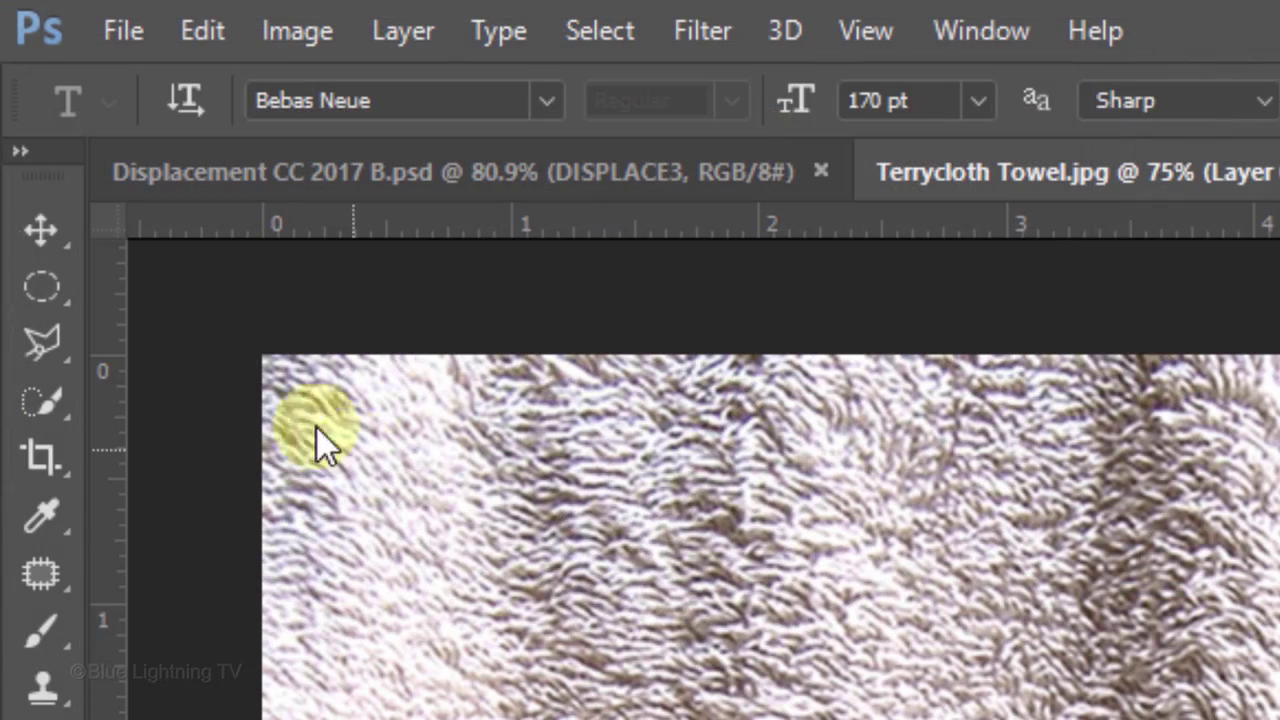
click(13, 69)
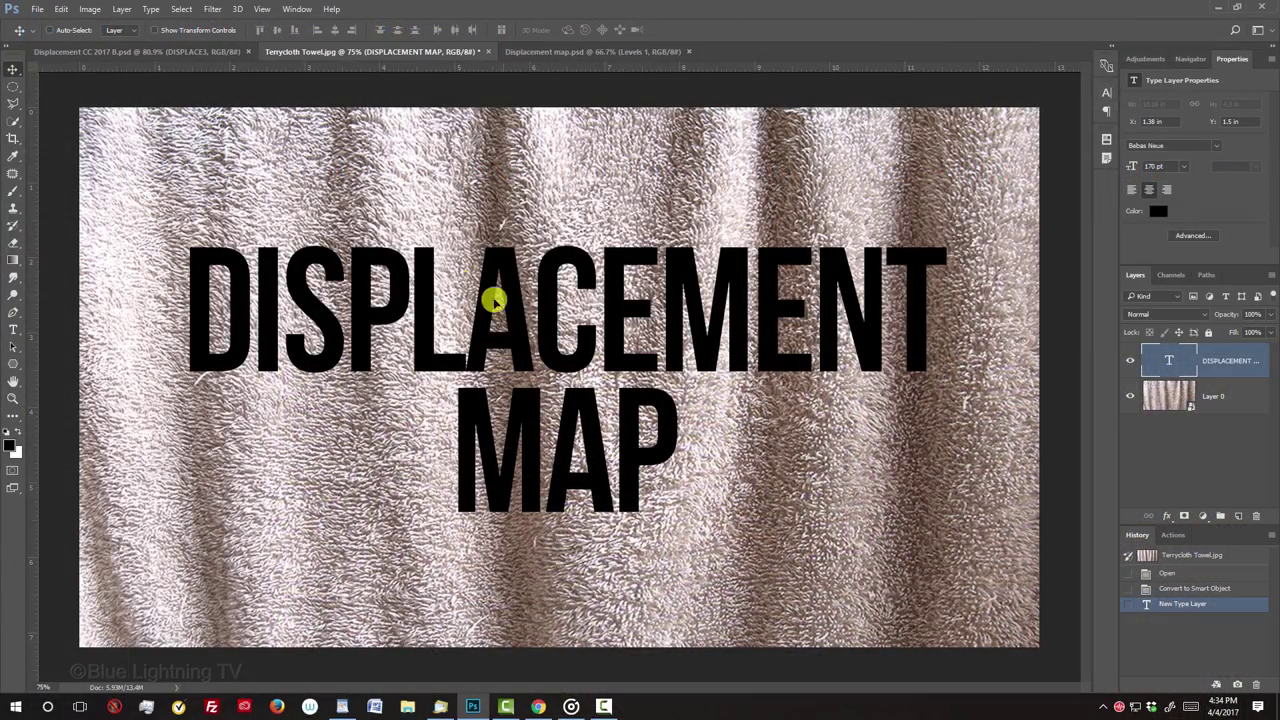
mouse_move(491, 294)
mouse_down()
mouse_move(482, 347)
mouse_move(551, 348)
mouse_move(500, 313)
mouse_up()
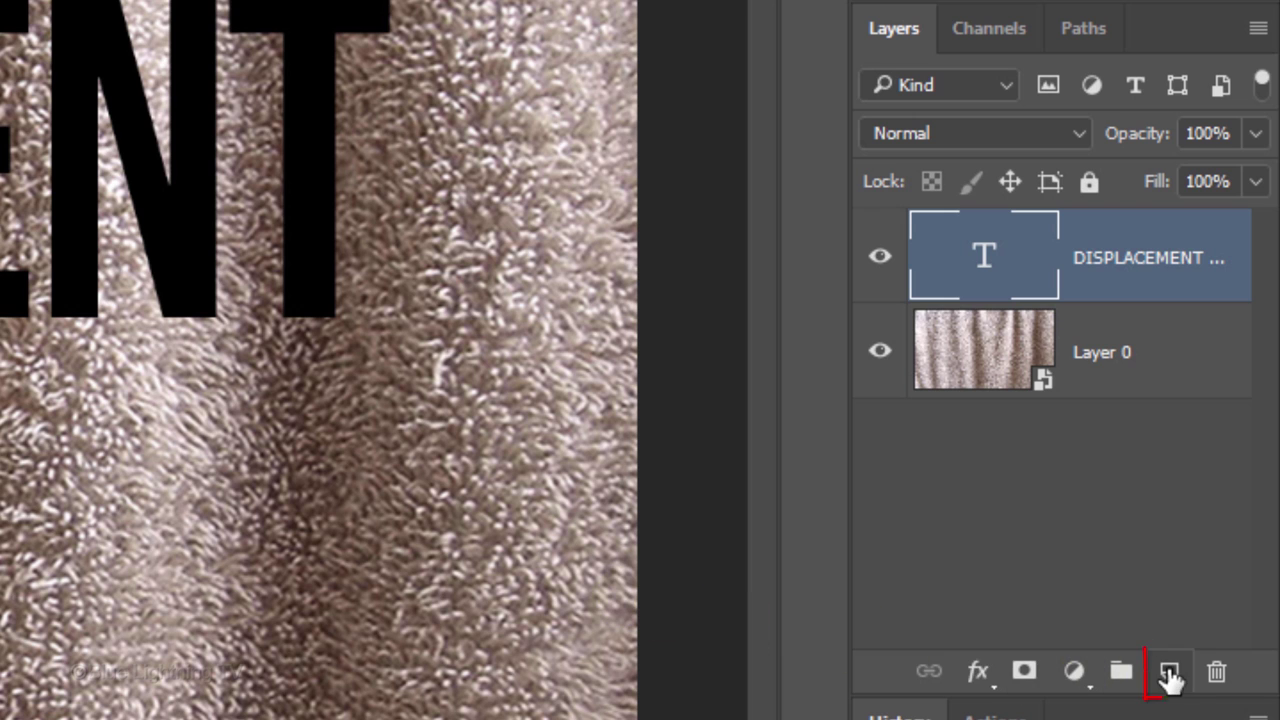
Add a new empty layer and pick the globe from the loaded Symbols custom shape set
click(1170, 676)
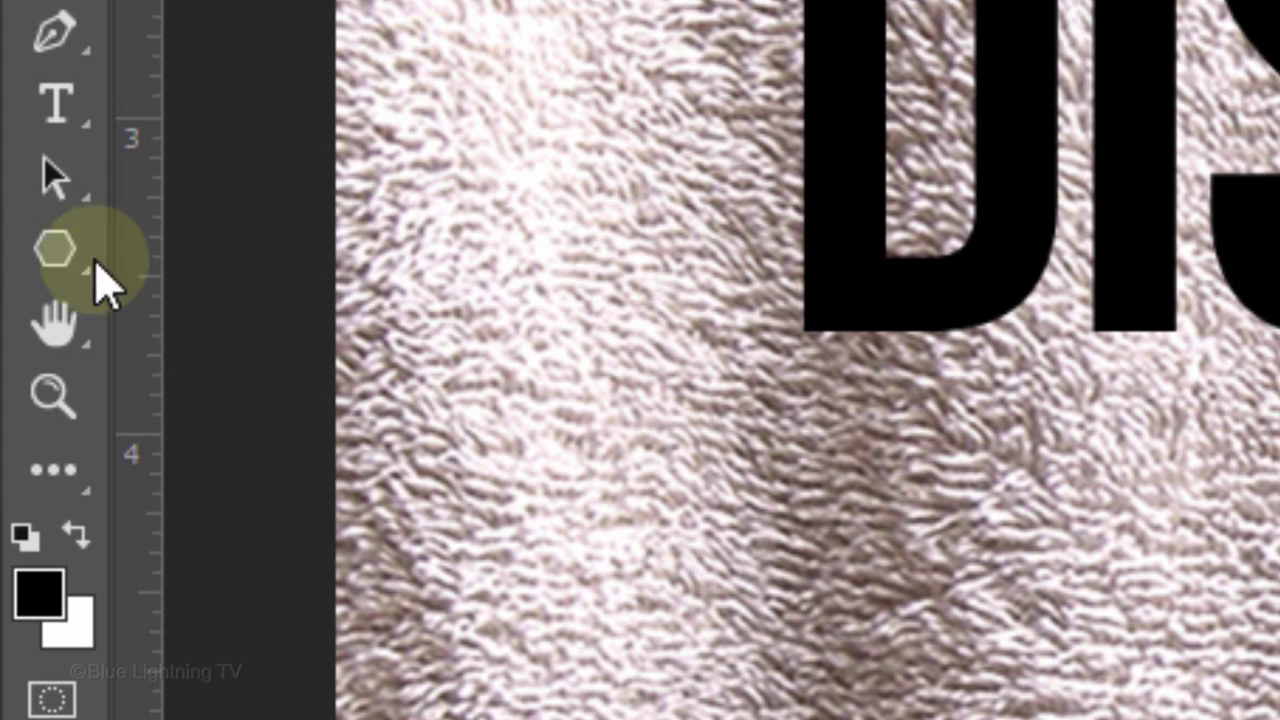
click(55, 250)
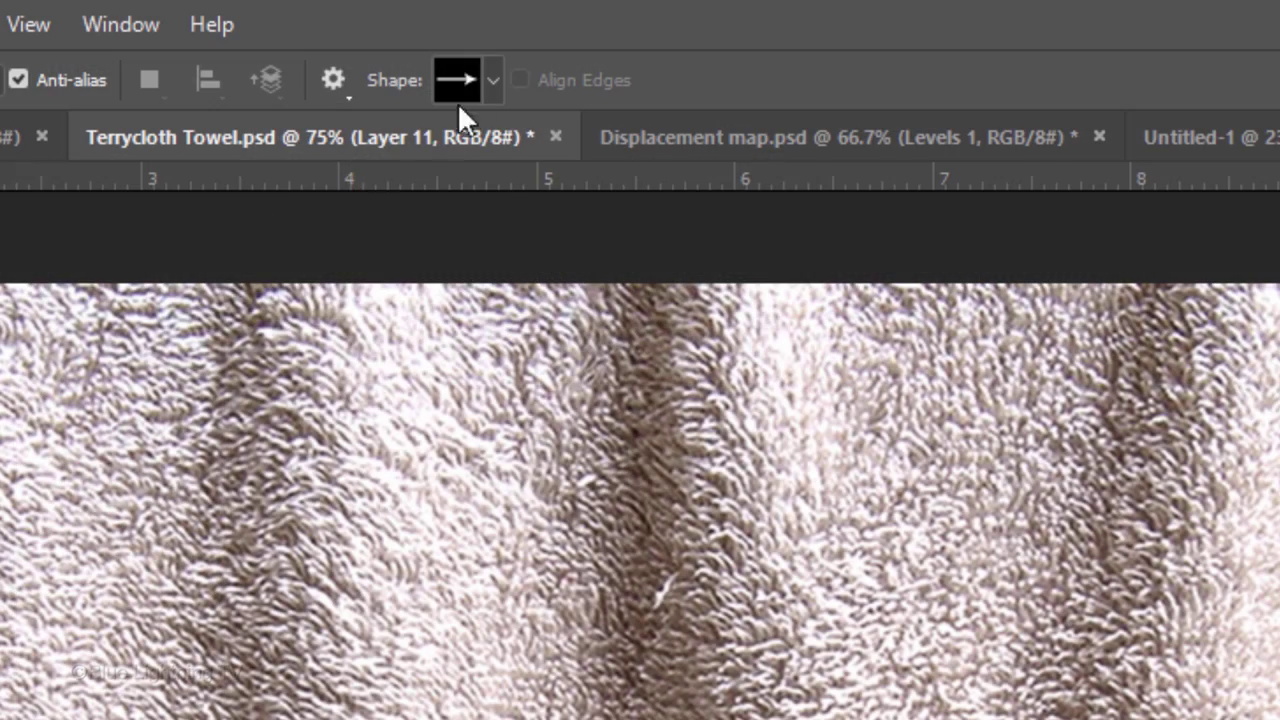
click(494, 78)
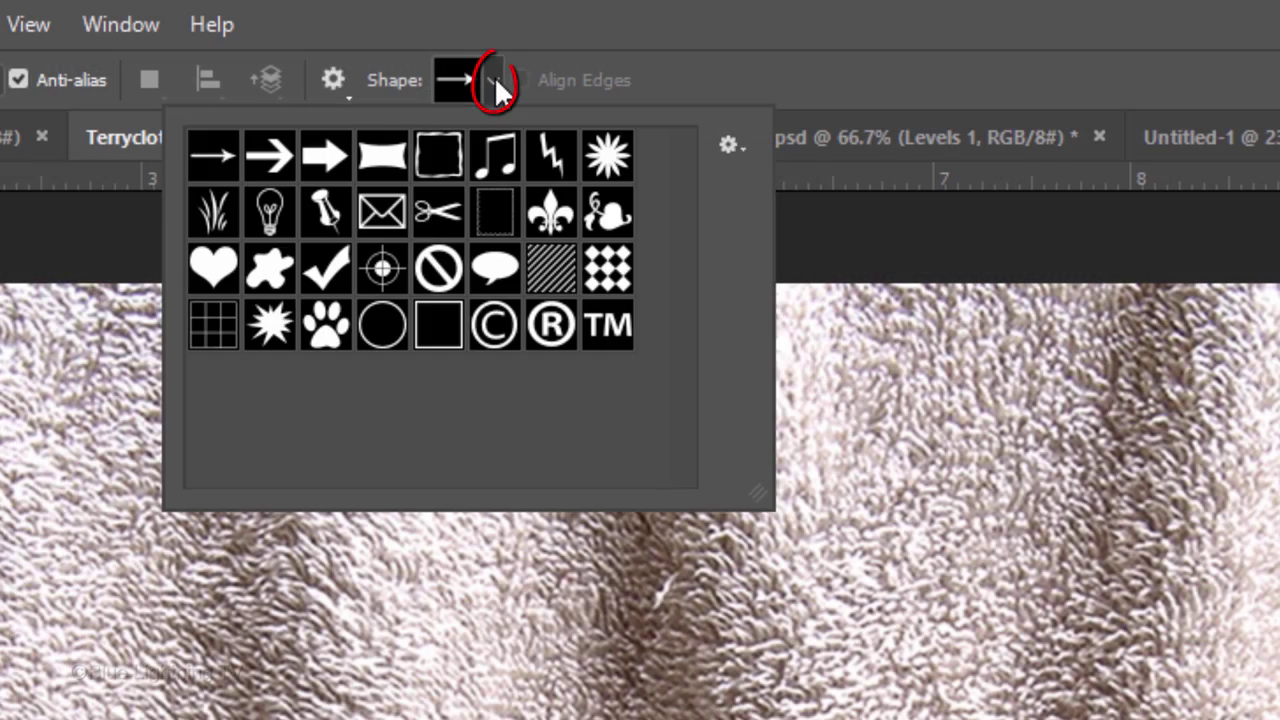
click(736, 138)
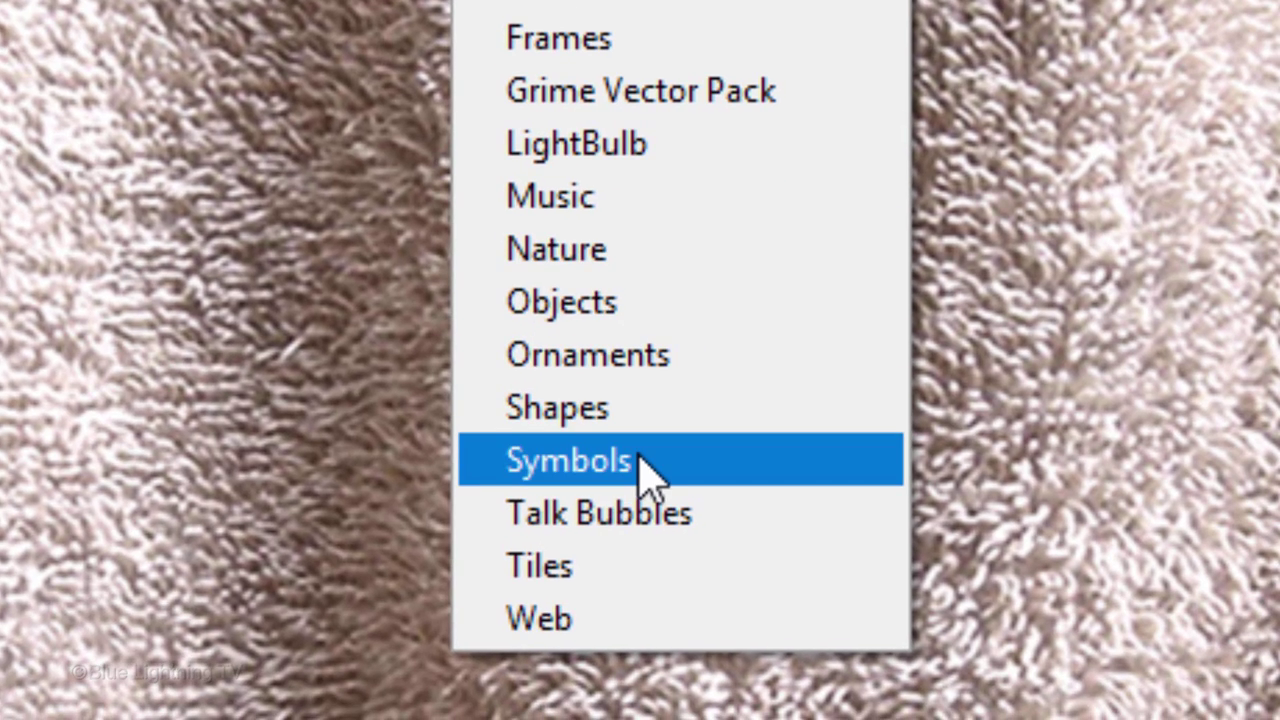
click(638, 459)
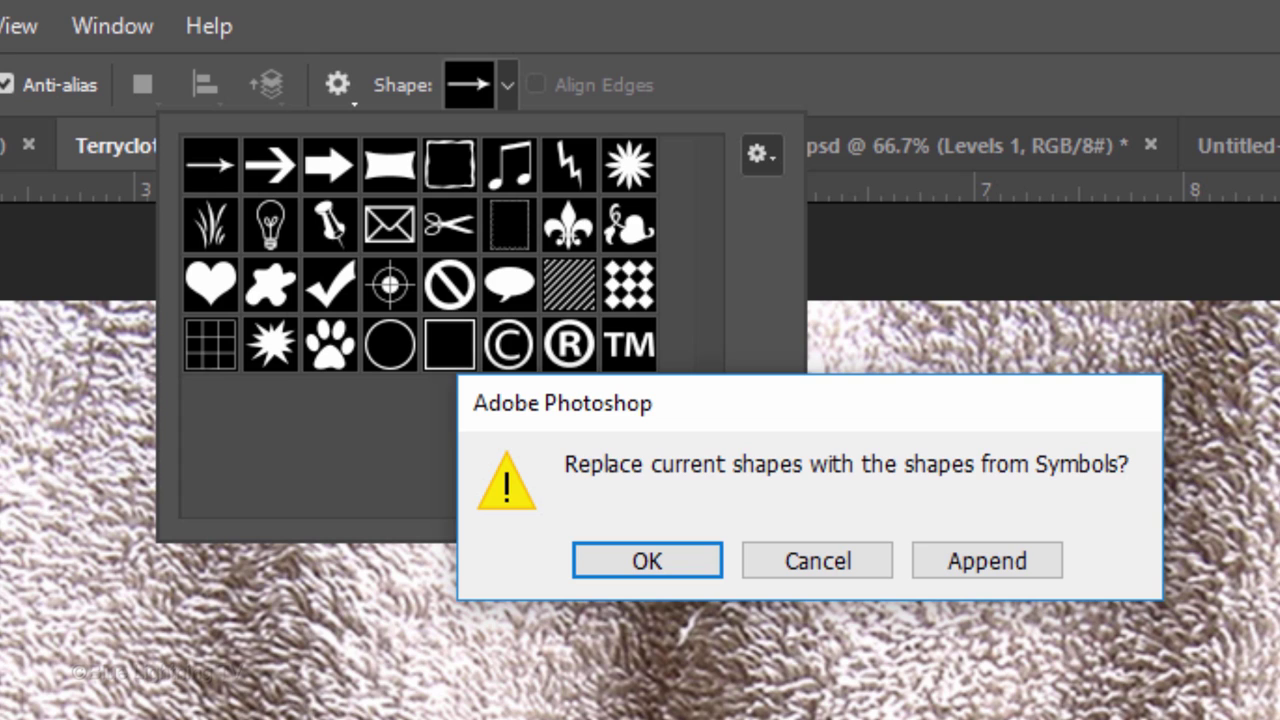
click(662, 556)
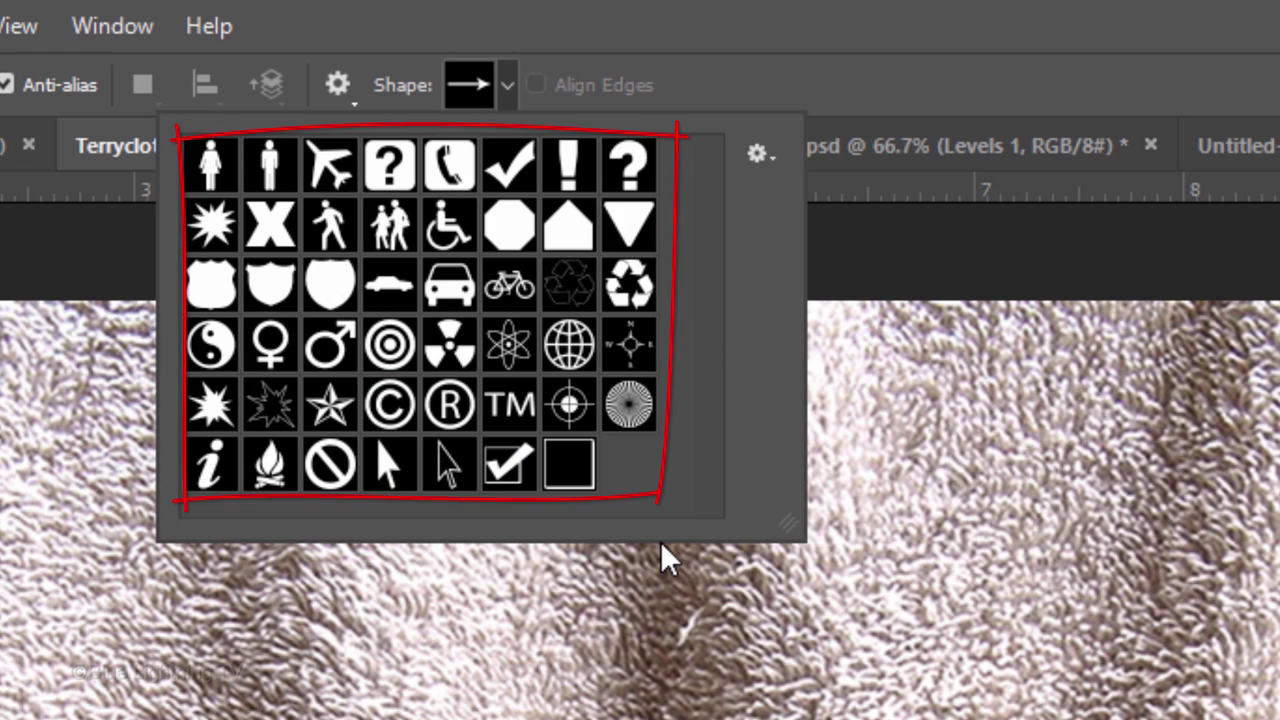
click(564, 355)
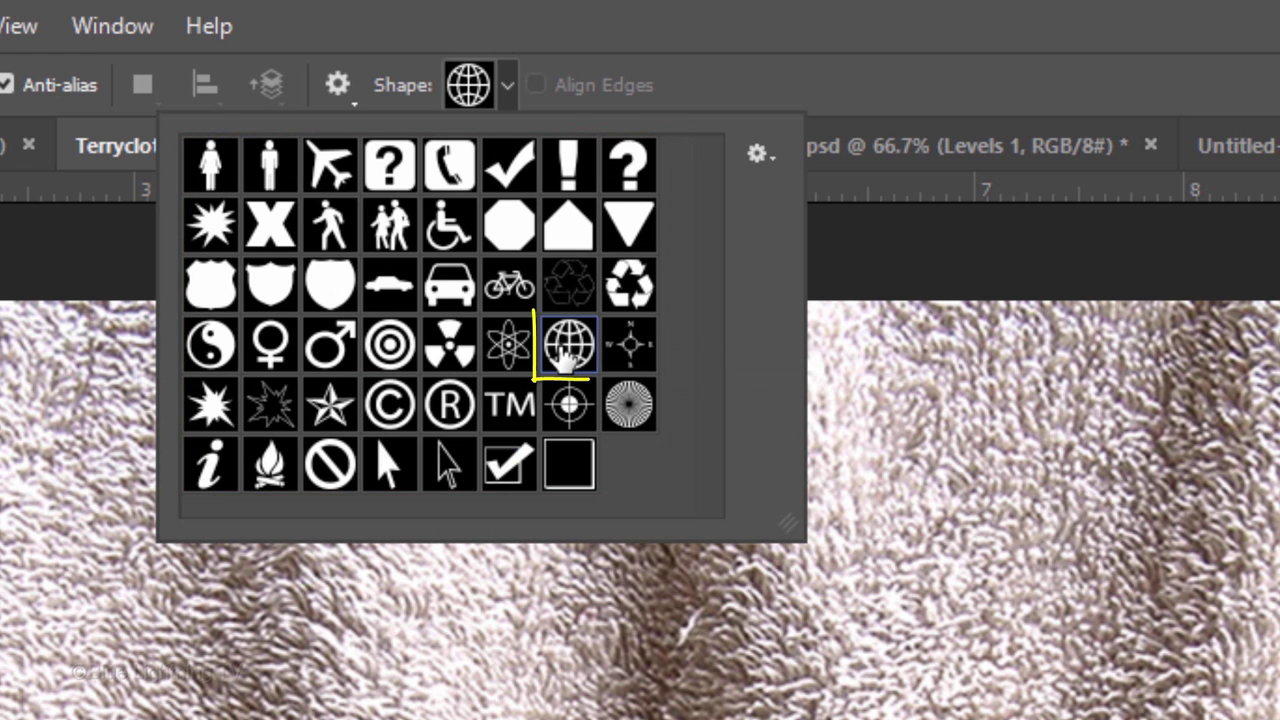
Draw a large globe outward from the canvas centre using the From Center option
click(335, 86)
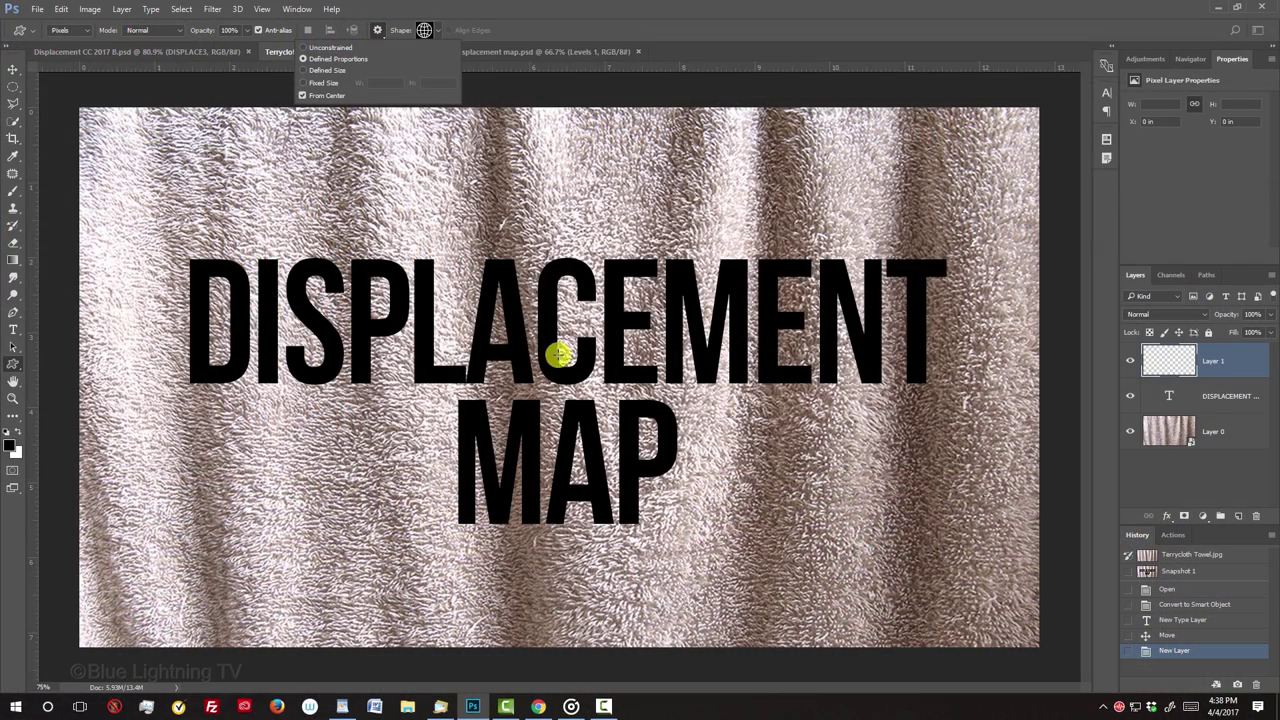
click(566, 381)
mouse_move(566, 381)
mouse_down()
mouse_move(702, 208)
mouse_move(818, 119)
mouse_move(834, 124)
mouse_up()
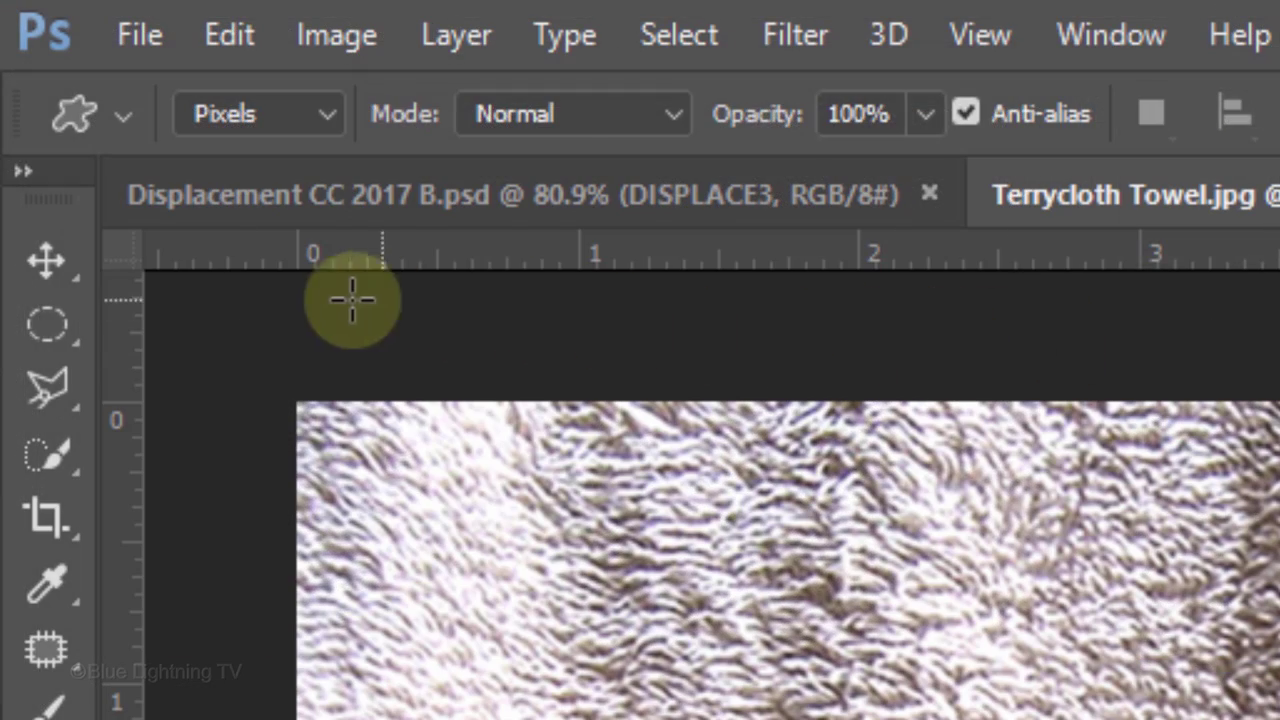
Select the Rectangular Marquee tool in Add to selection mode for outlining the lettering
click(13, 87)
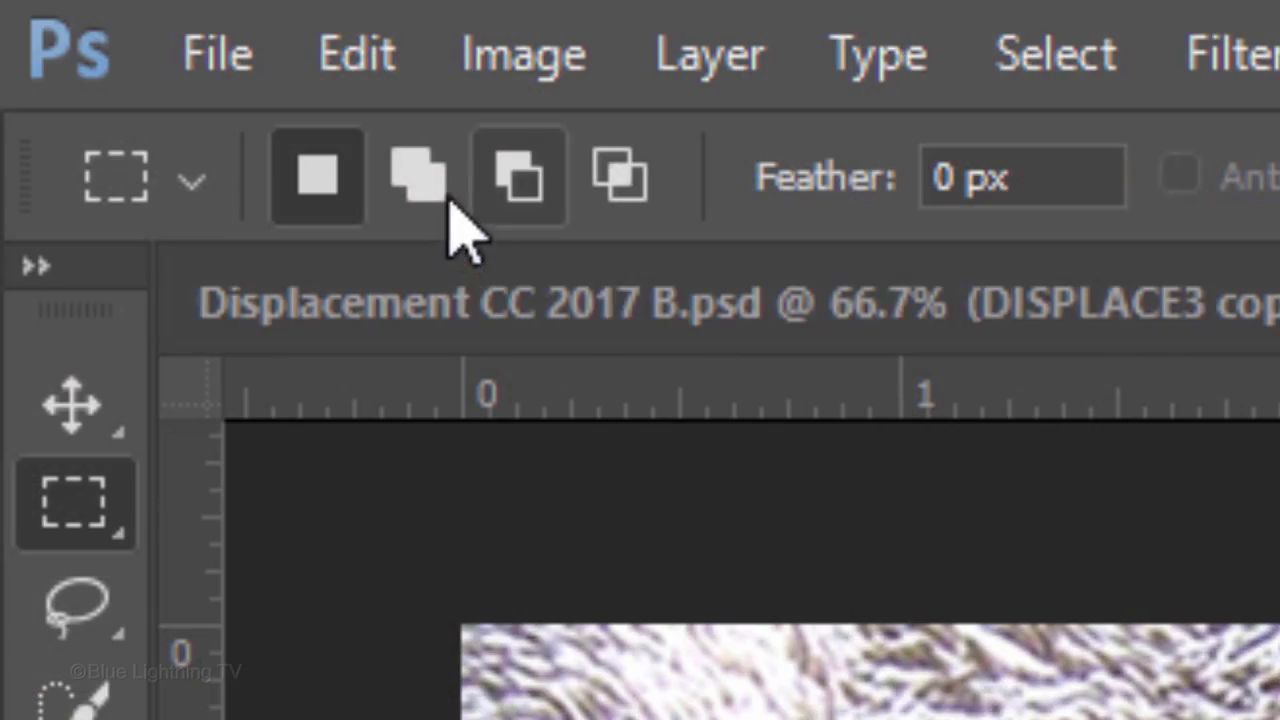
click(420, 180)
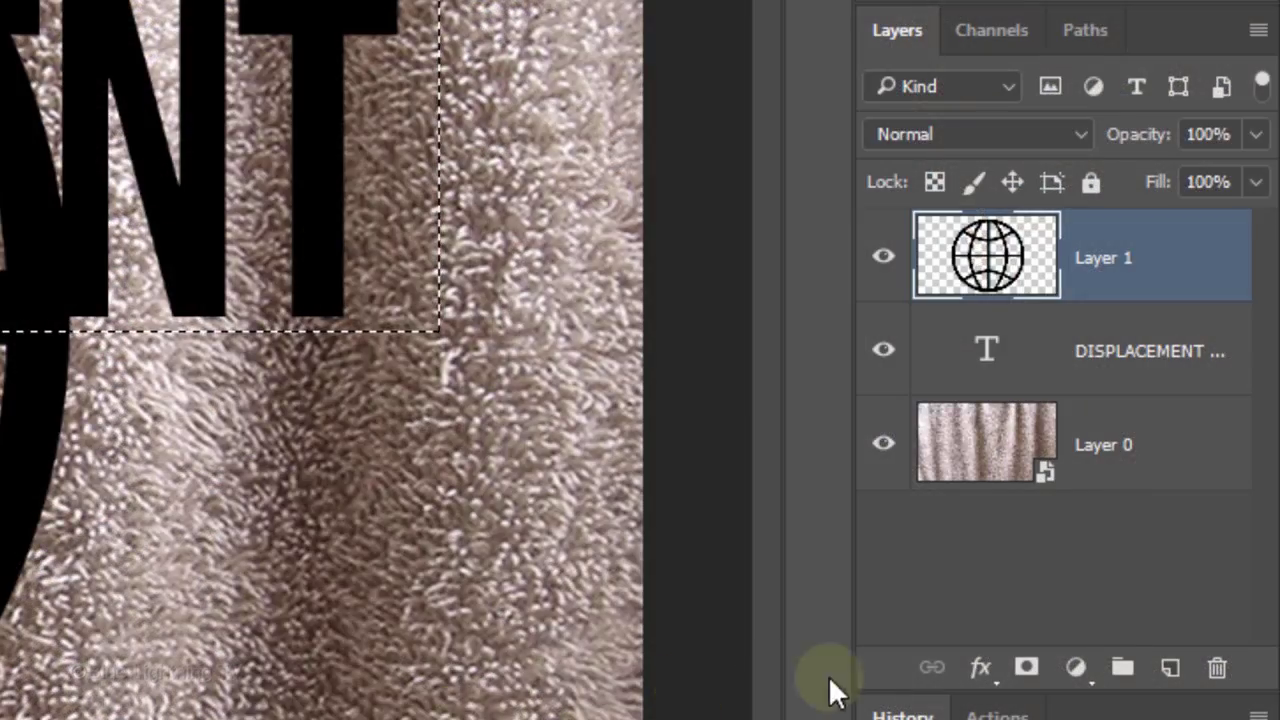
Alt-add an inverted layer mask to the globe layer, hiding it inside the text selection
alt+click(1027, 670)
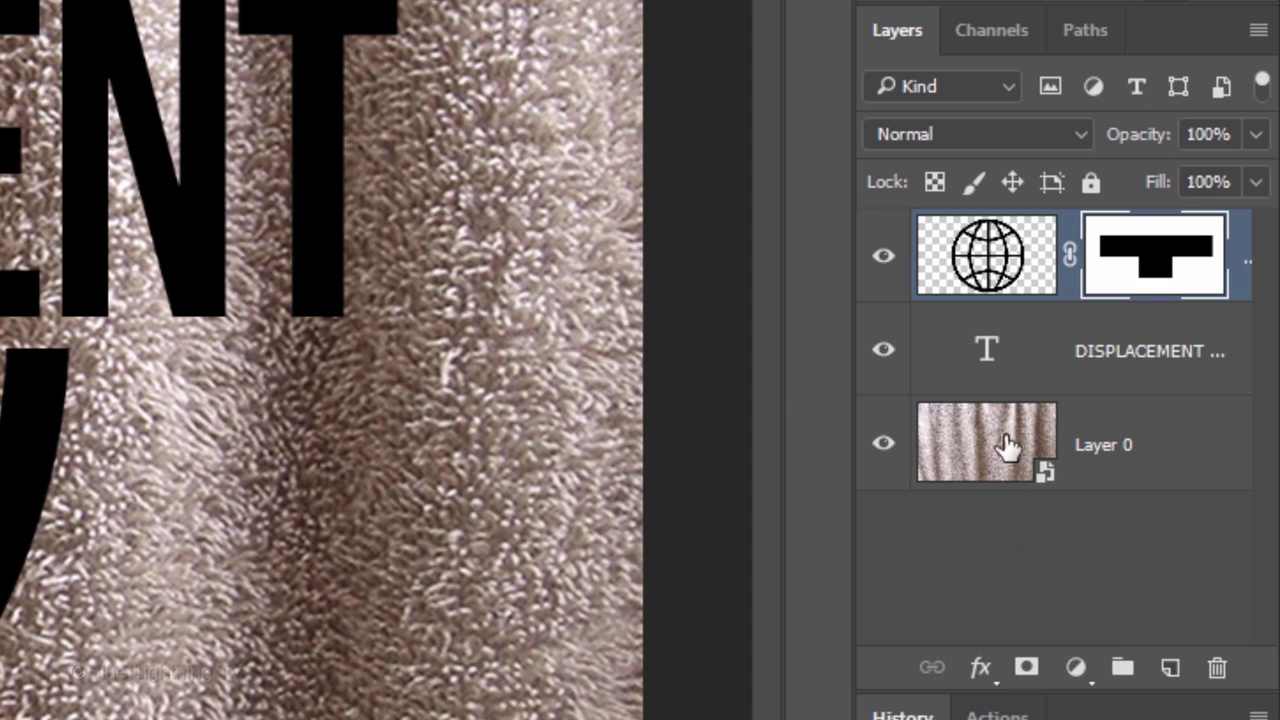
Convert the globe and DISPLACEMENT MAP text layers into one smart object and set Fill to 0%
shift+click(986, 350)
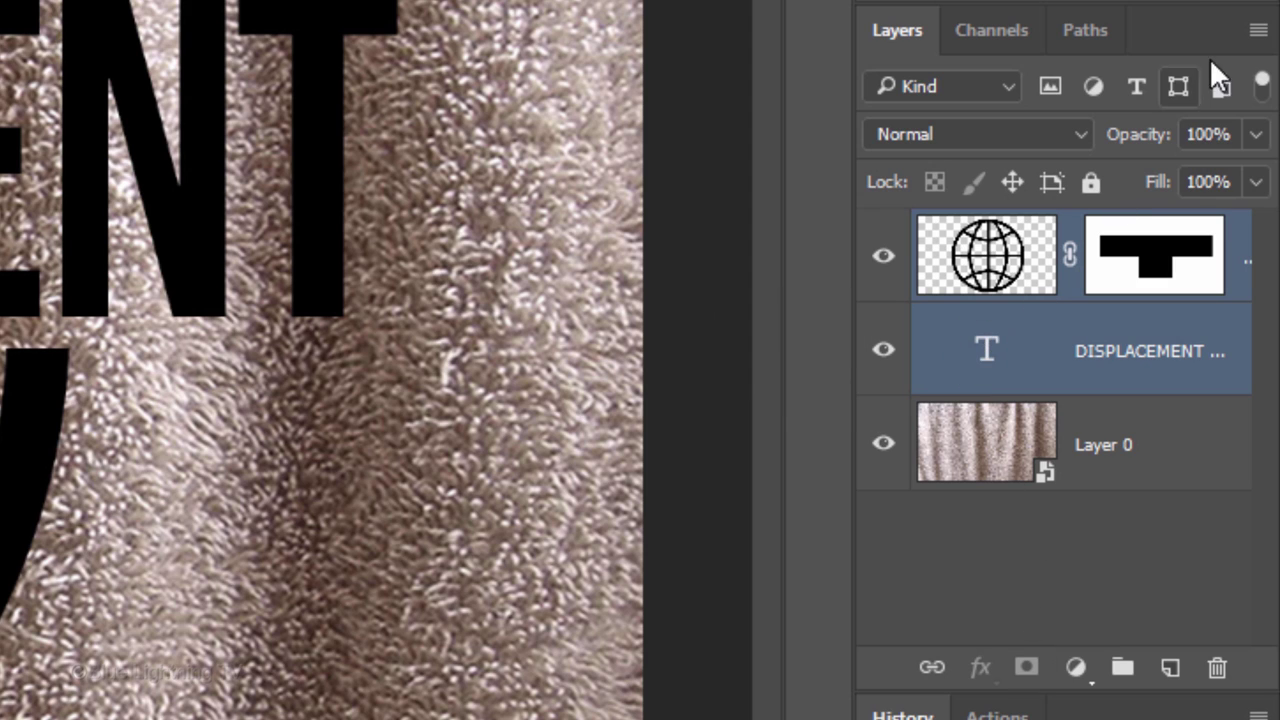
click(1258, 30)
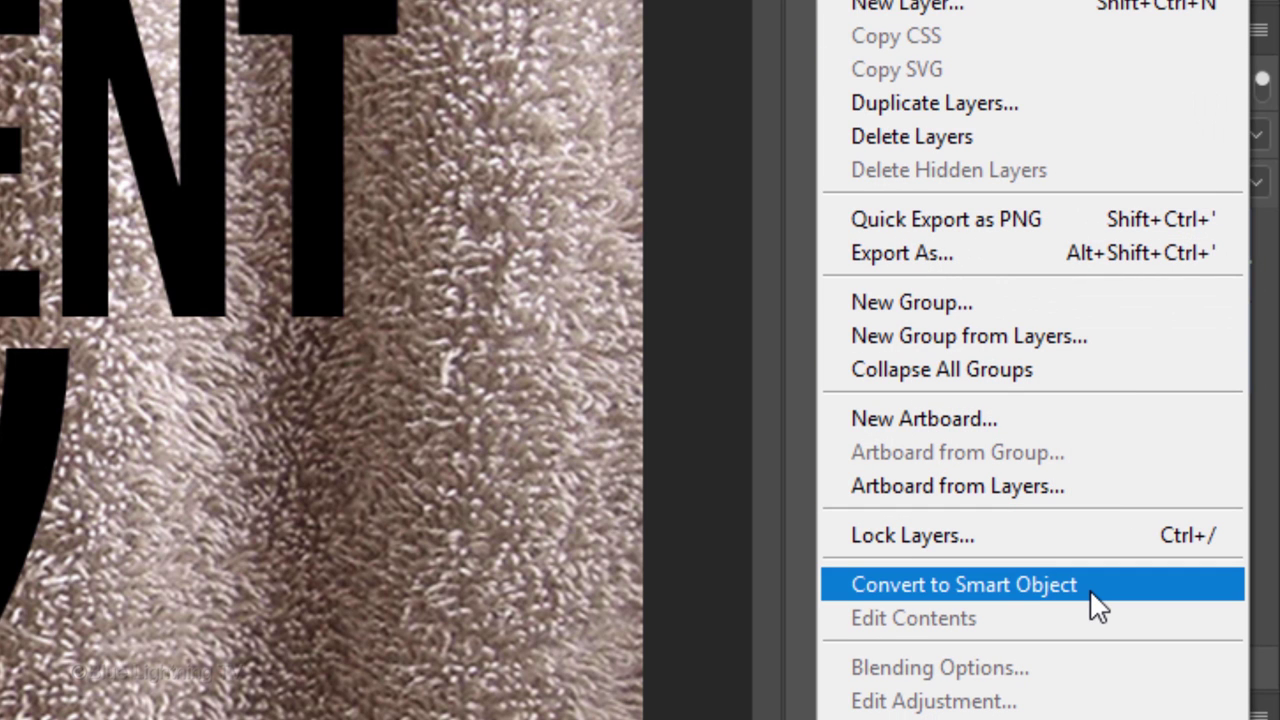
click(1090, 588)
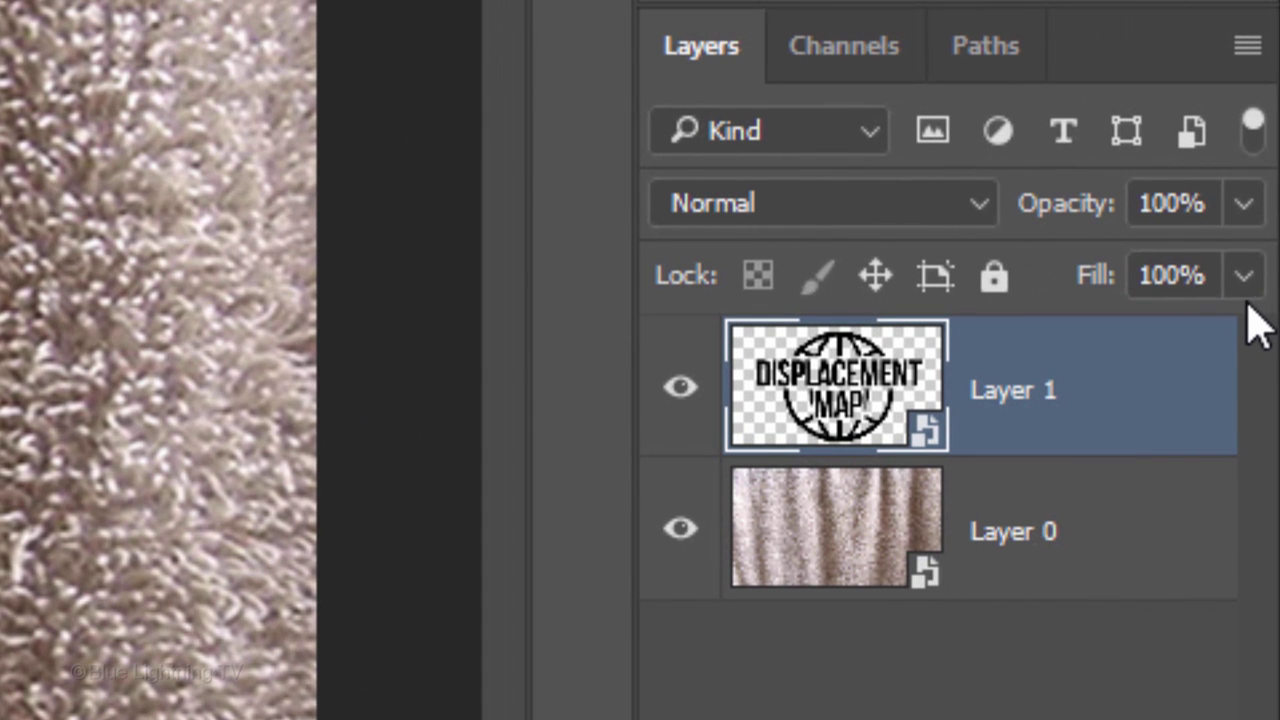
click(1244, 276)
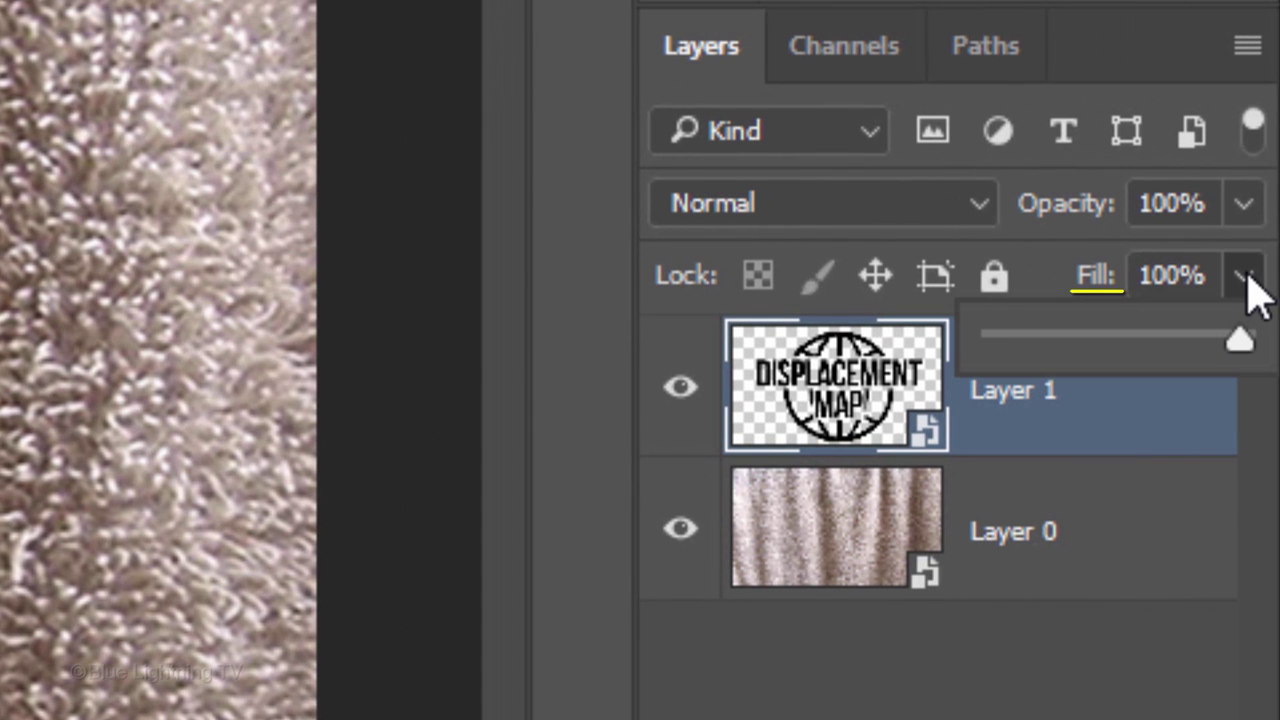
drag(1237, 342, 815, 358)
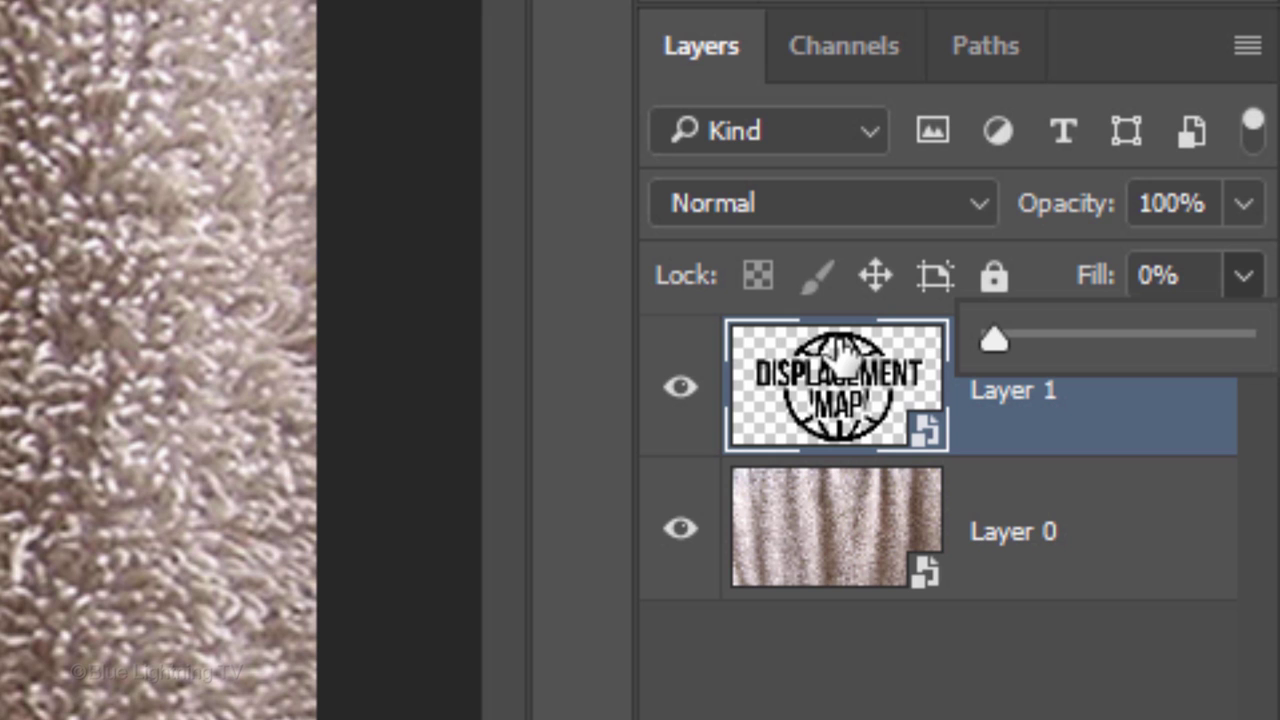
Add a Linear Burn Color Overlay in teal 78C0C5 to Layer 1
click(1157, 423)
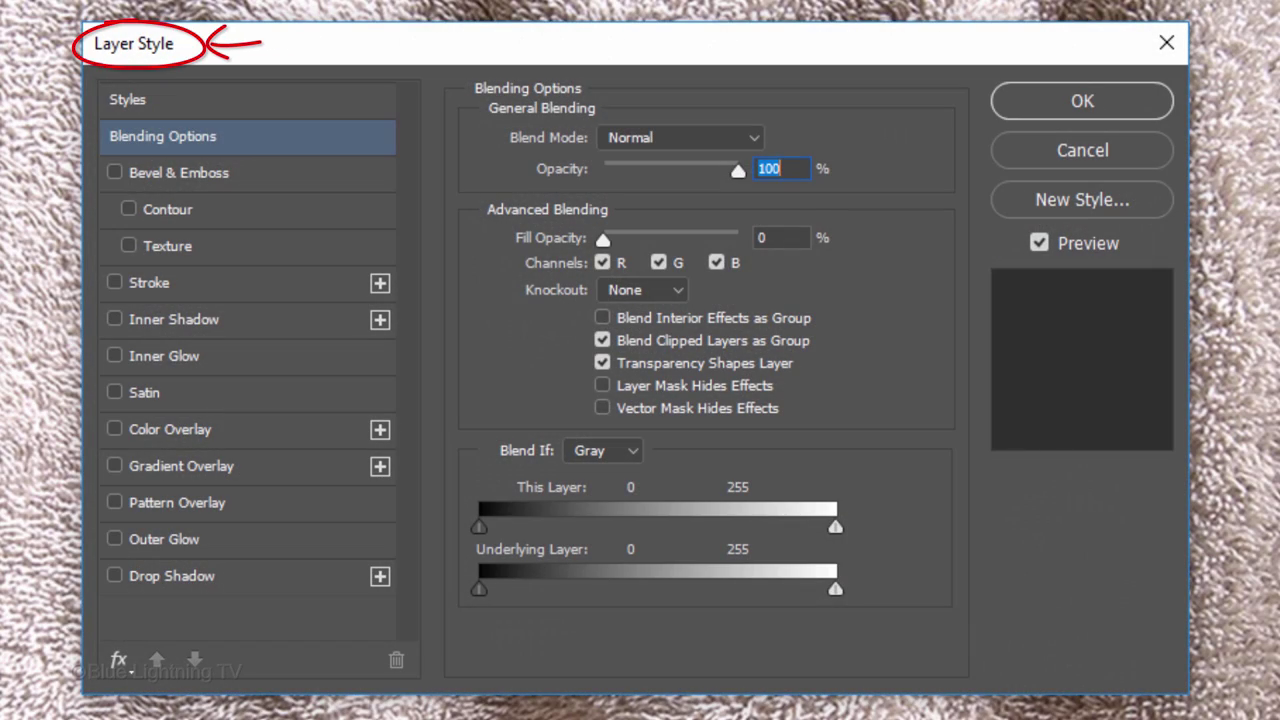
click(268, 428)
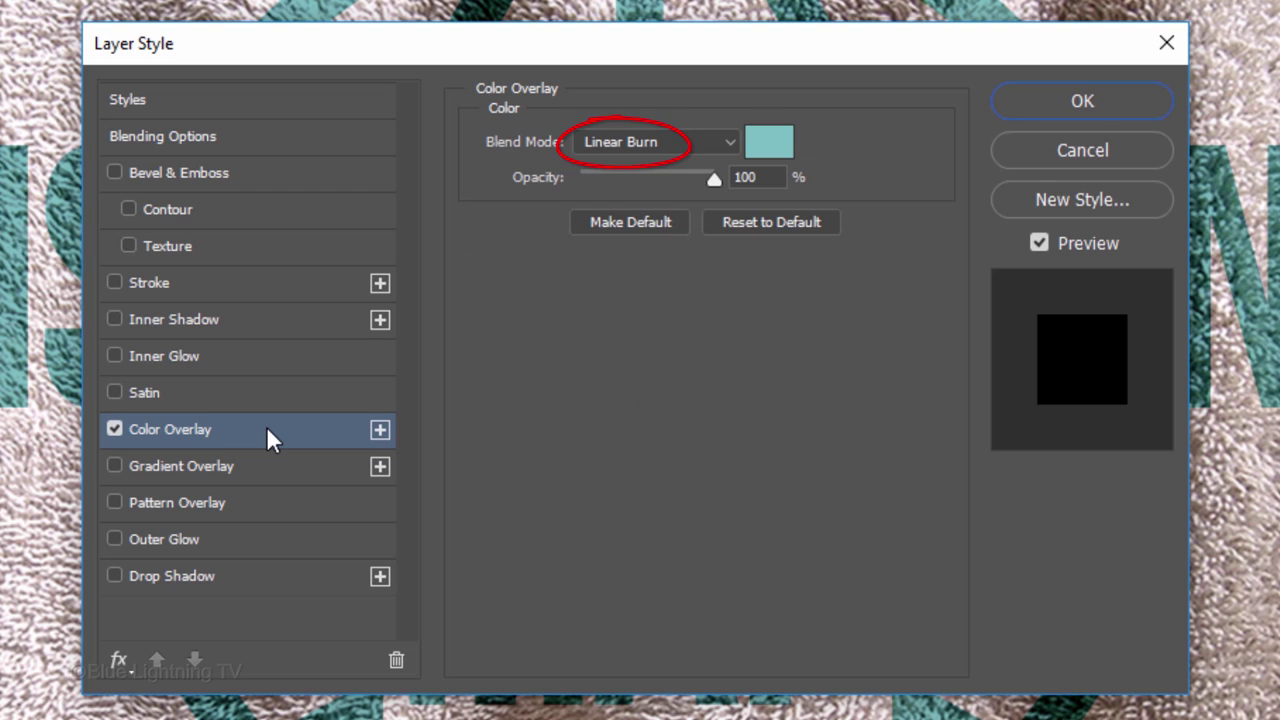
click(770, 145)
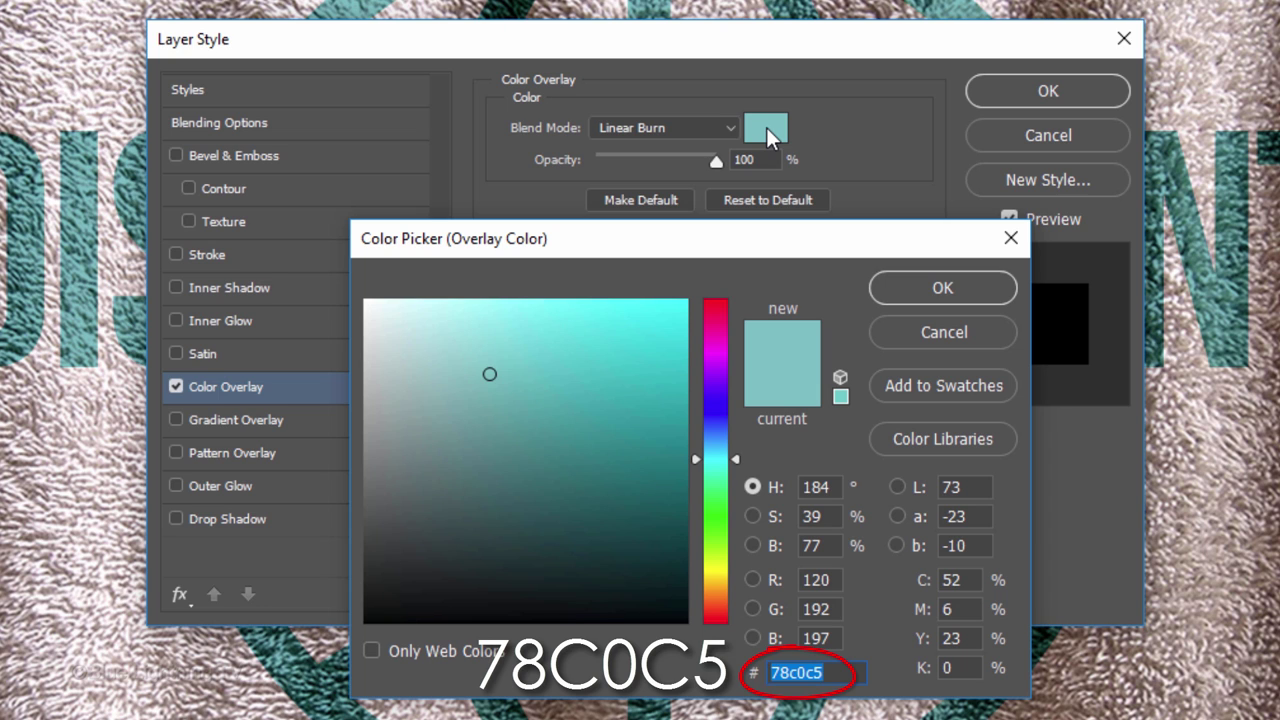
click(940, 289)
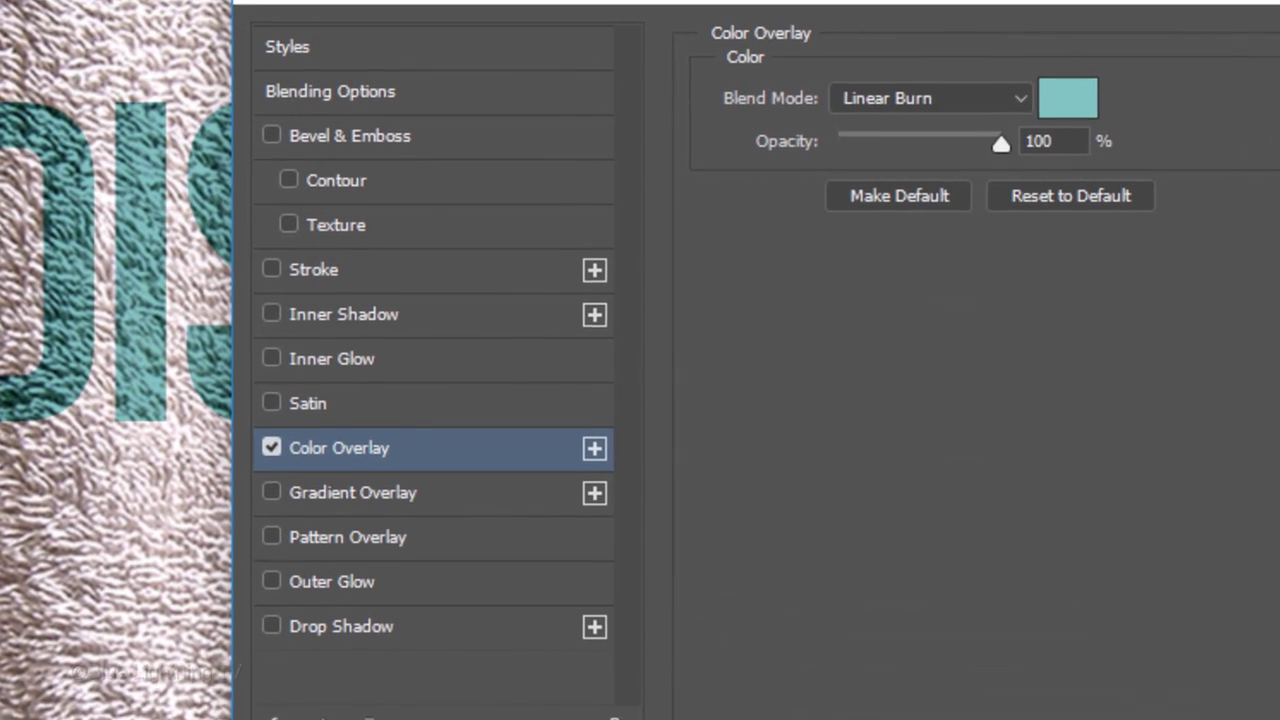
Light the Bevel & Emboss effect from a 55° angle at 26° altitude
click(425, 147)
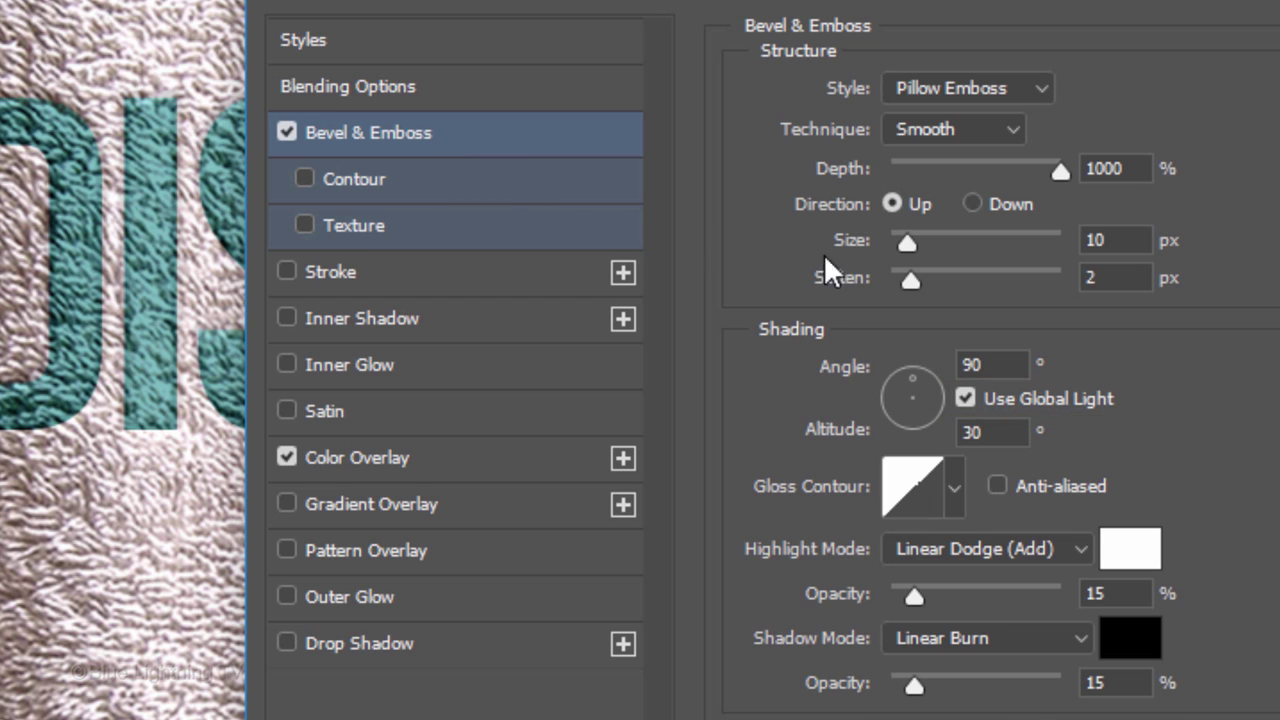
click(987, 366)
text(55)
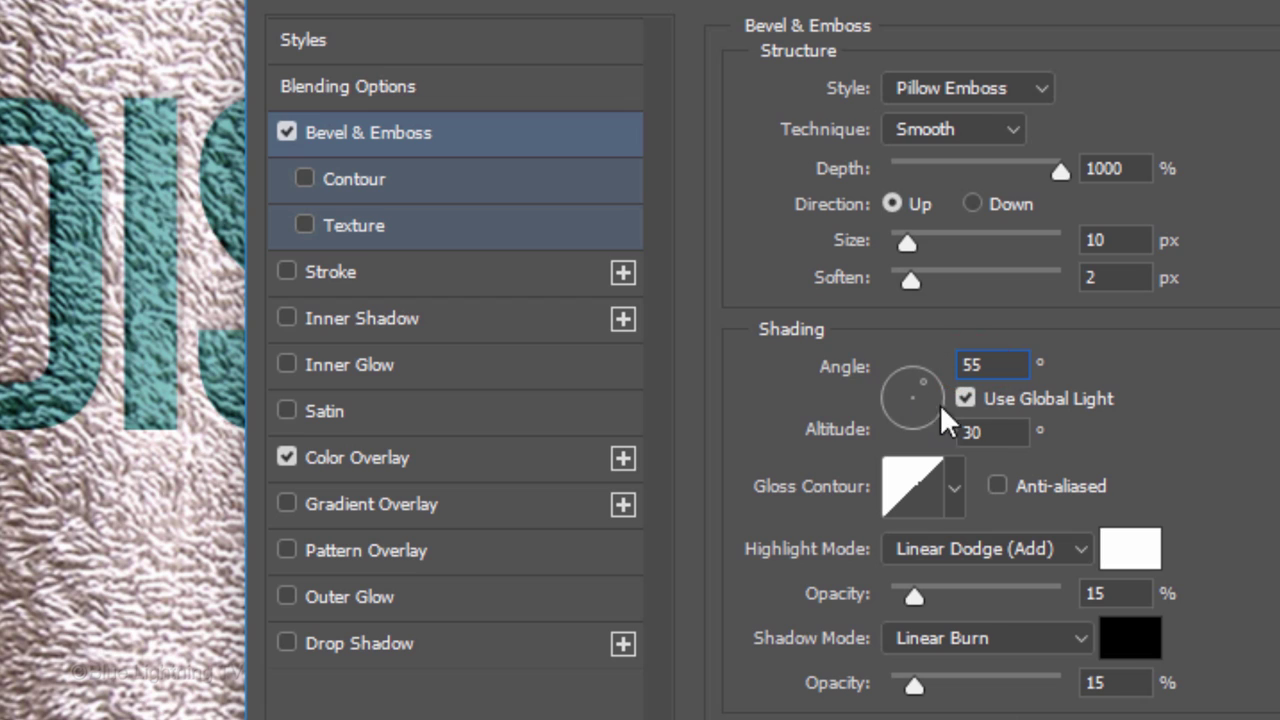
click(978, 432)
text(26)
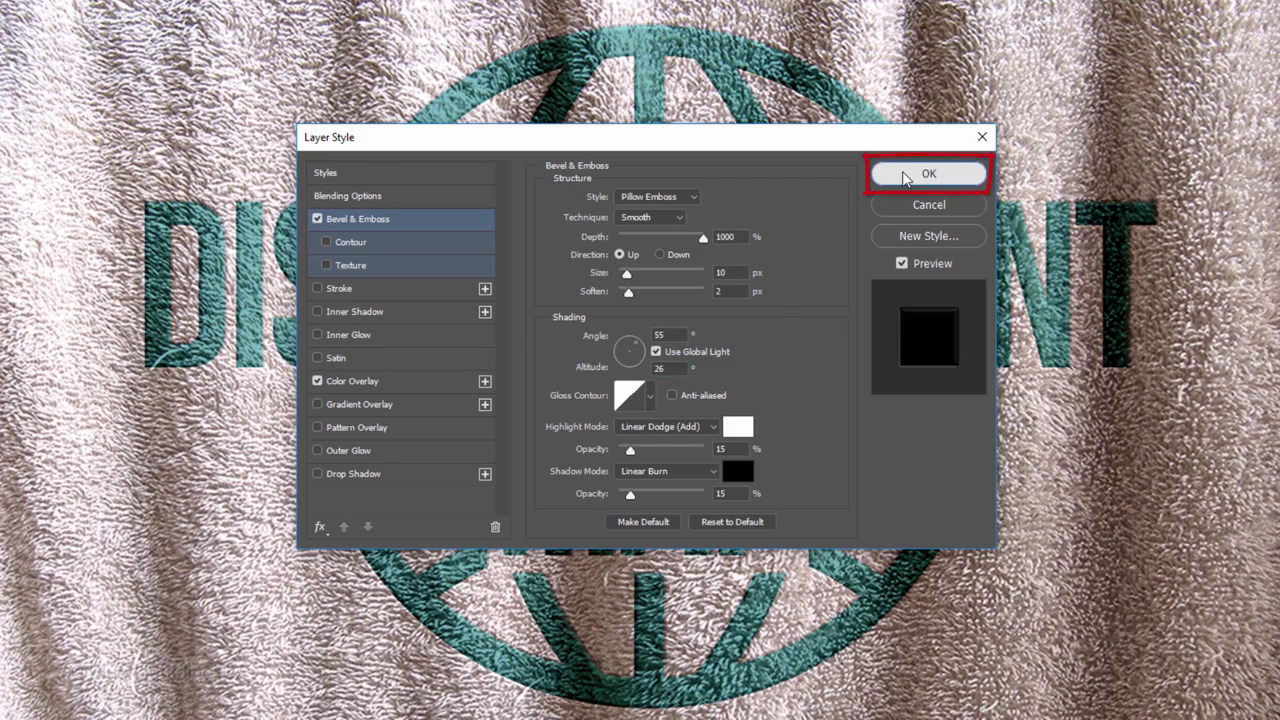
Apply the layer style, then Displace the artwork at scale 10 using Displacement map.psd
click(906, 177)
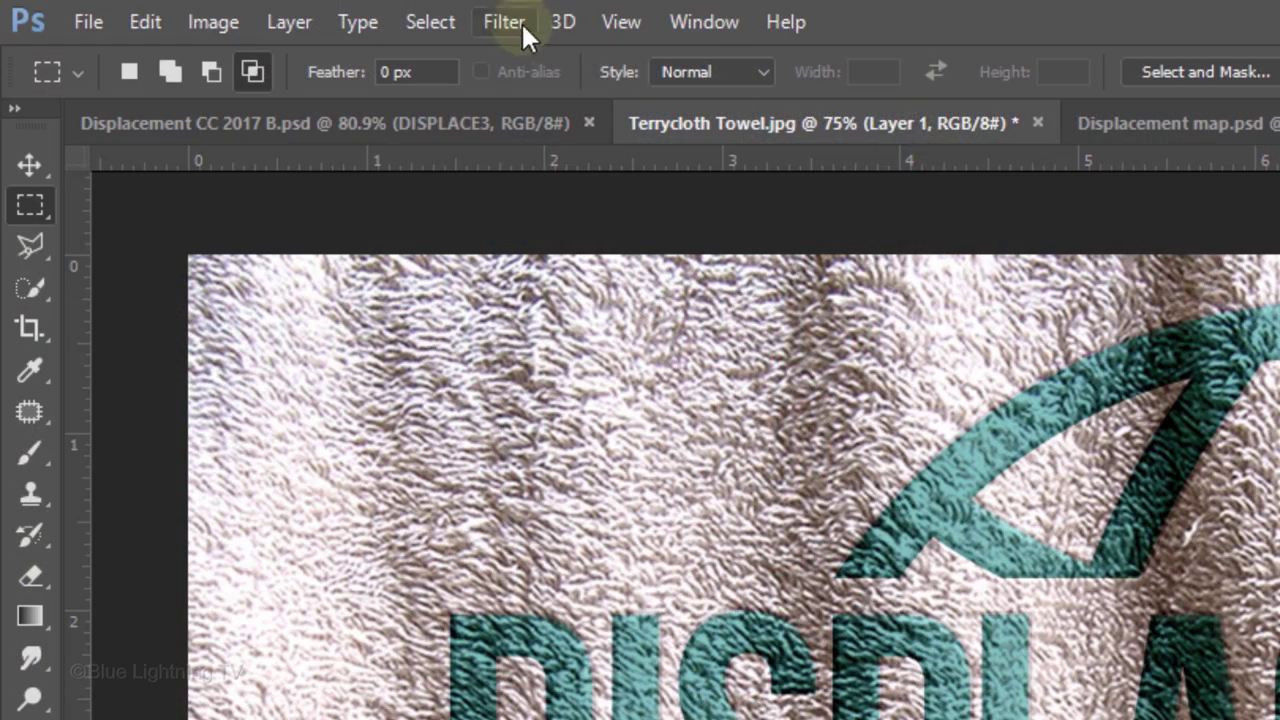
click(510, 22)
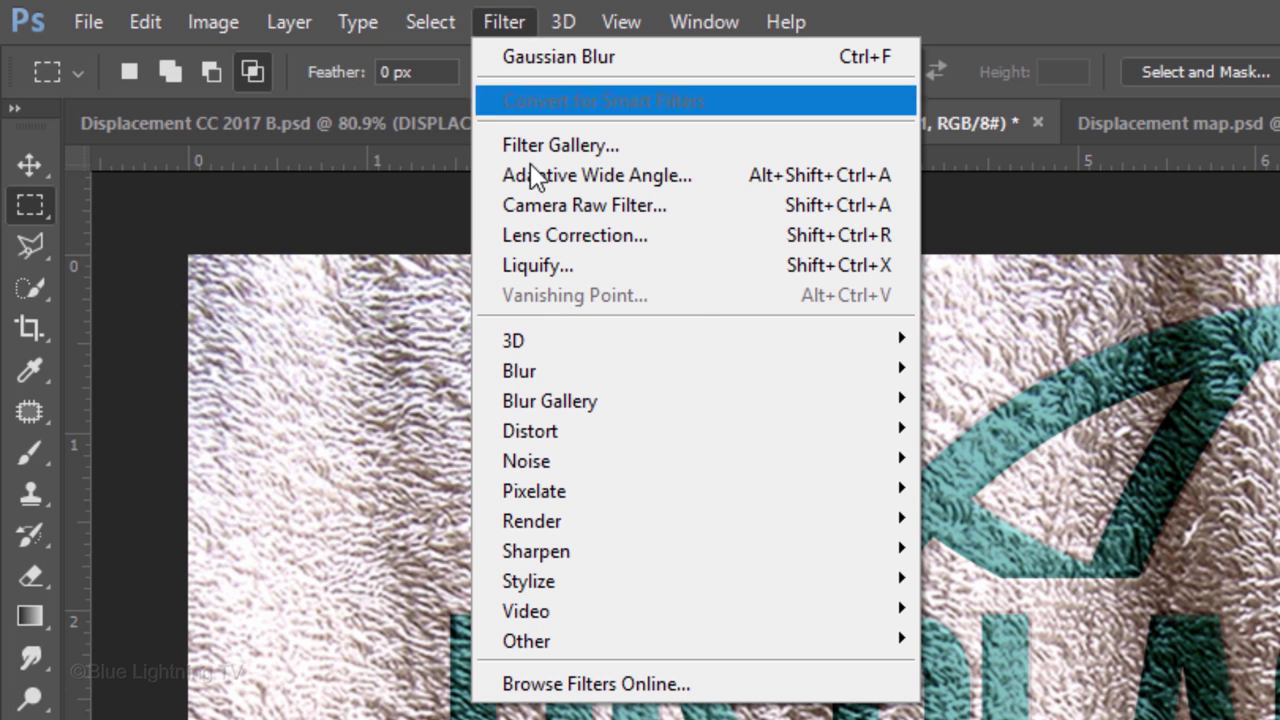
mouse_move(547, 437)
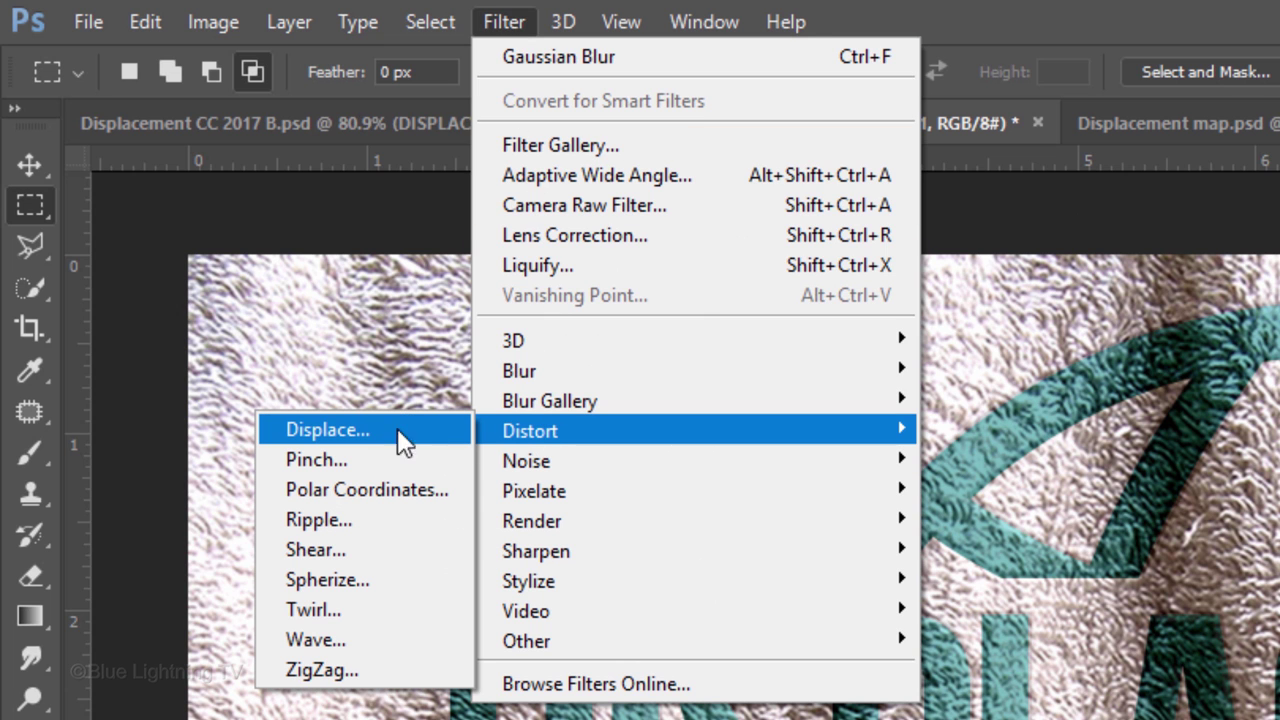
click(383, 426)
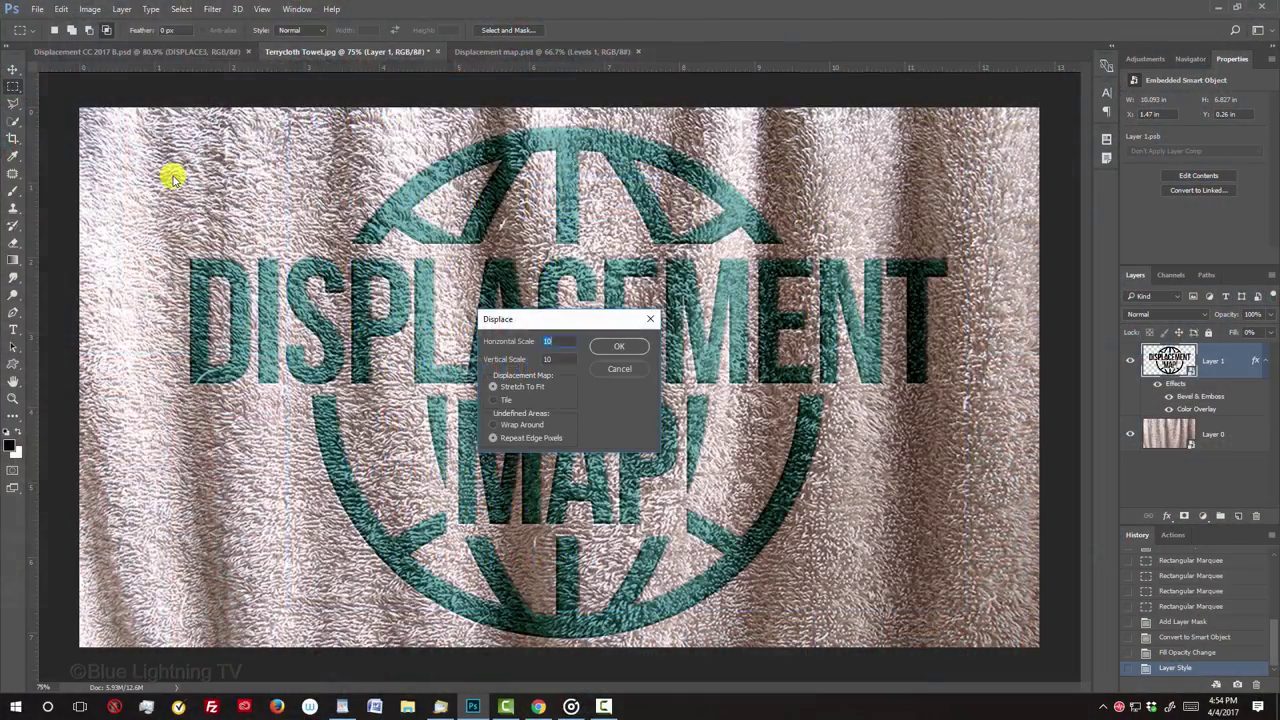
key(Return)
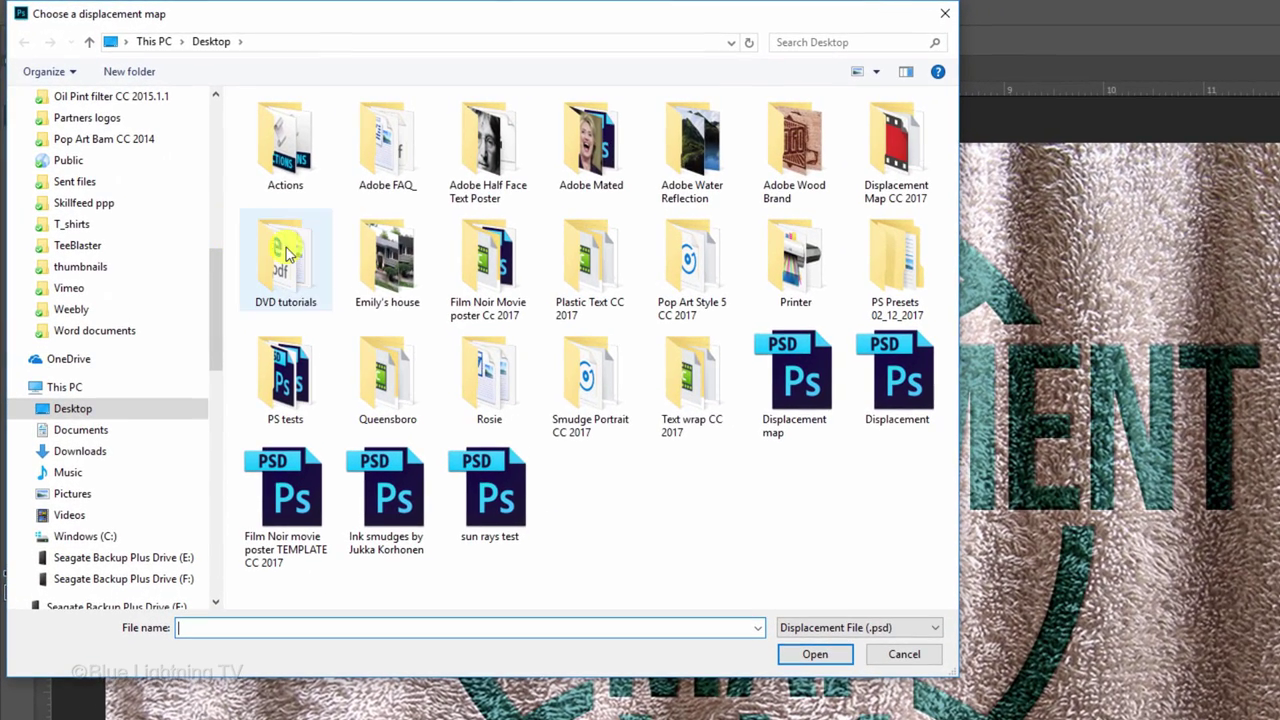
click(793, 378)
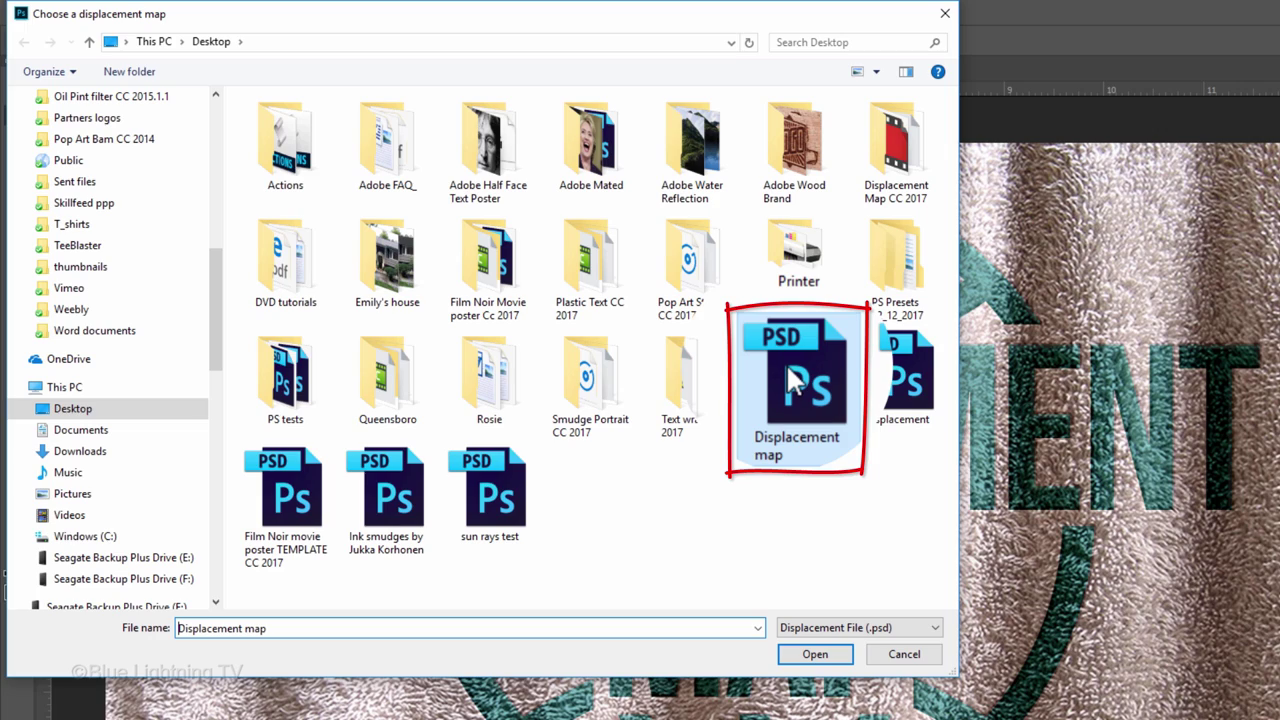
click(811, 655)
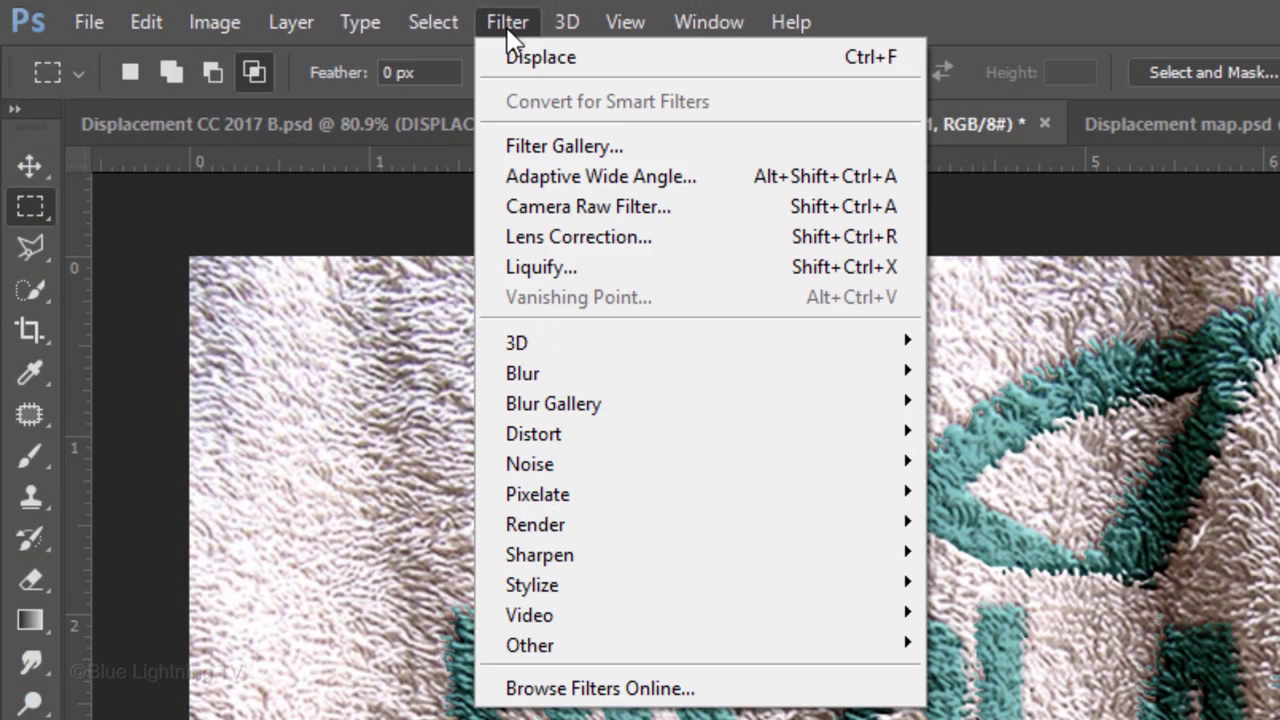
Soften Layer 1 with a 1.0-pixel Gaussian Blur smart filter
mouse_move(541, 370)
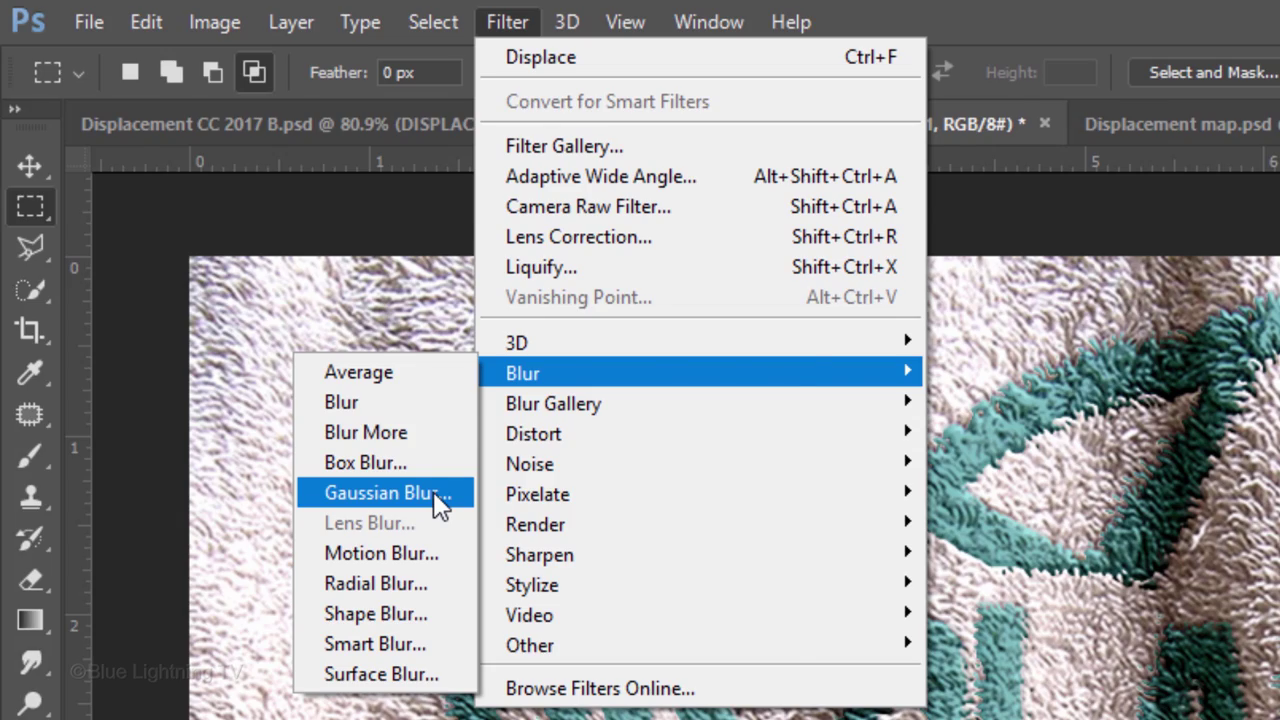
click(433, 491)
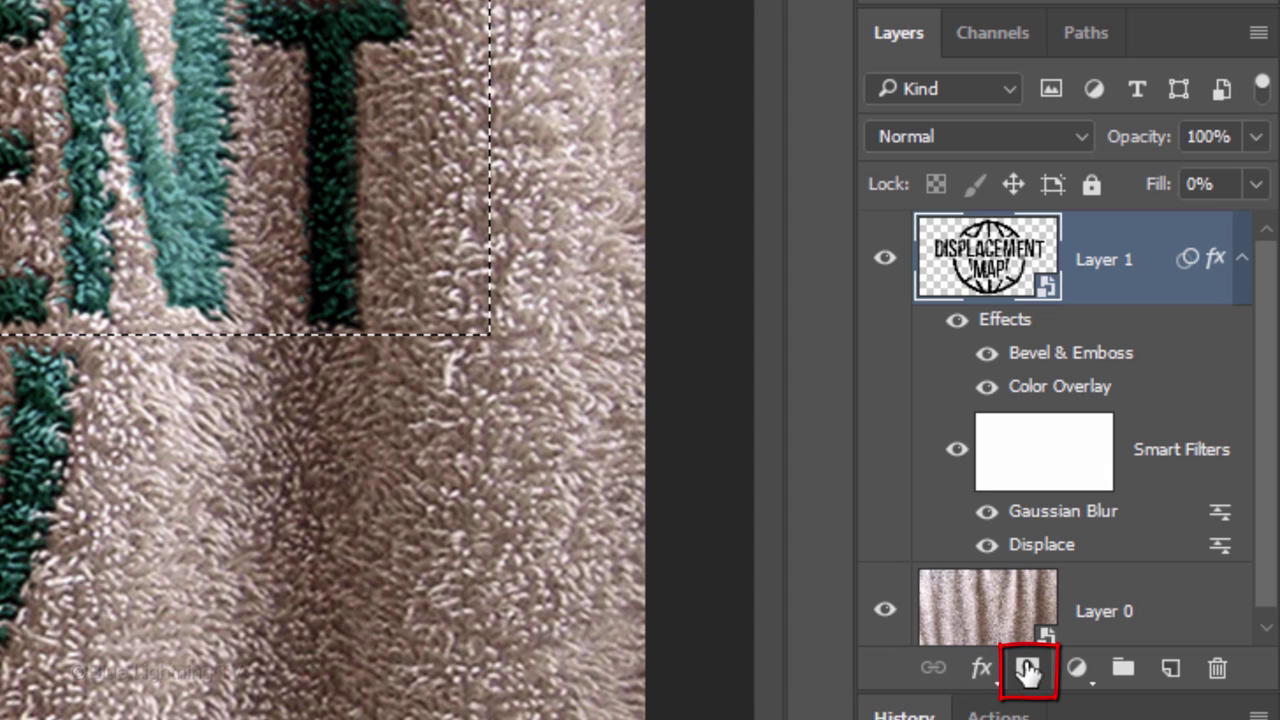
Mask Layer 1 to the marquee, duplicate it, and invert the copy's mask
click(1028, 670)
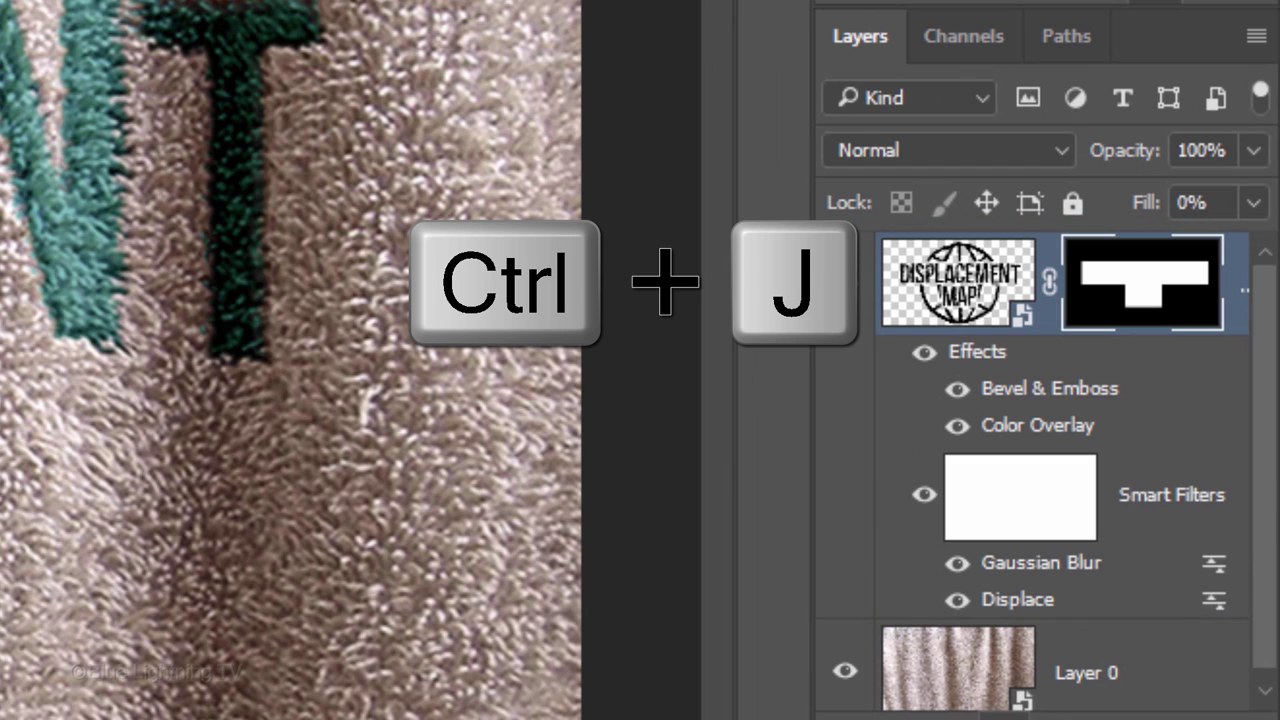
key(ctrl+j)
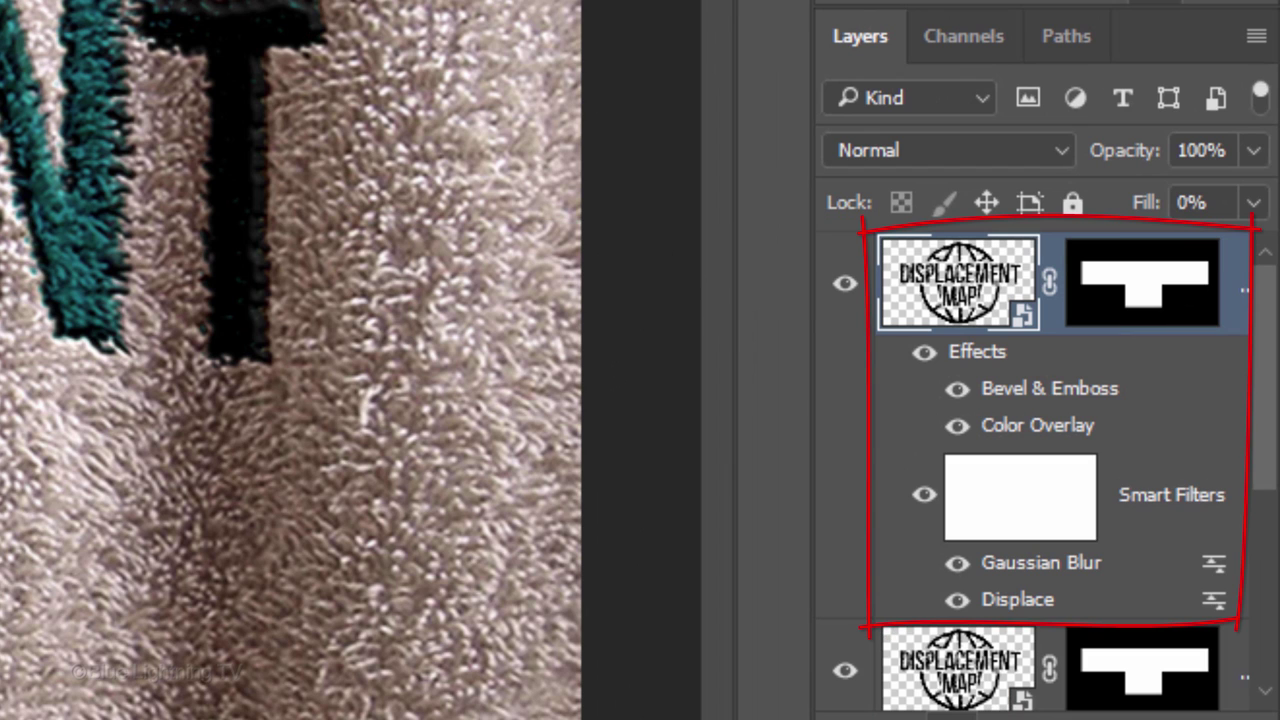
click(1138, 287)
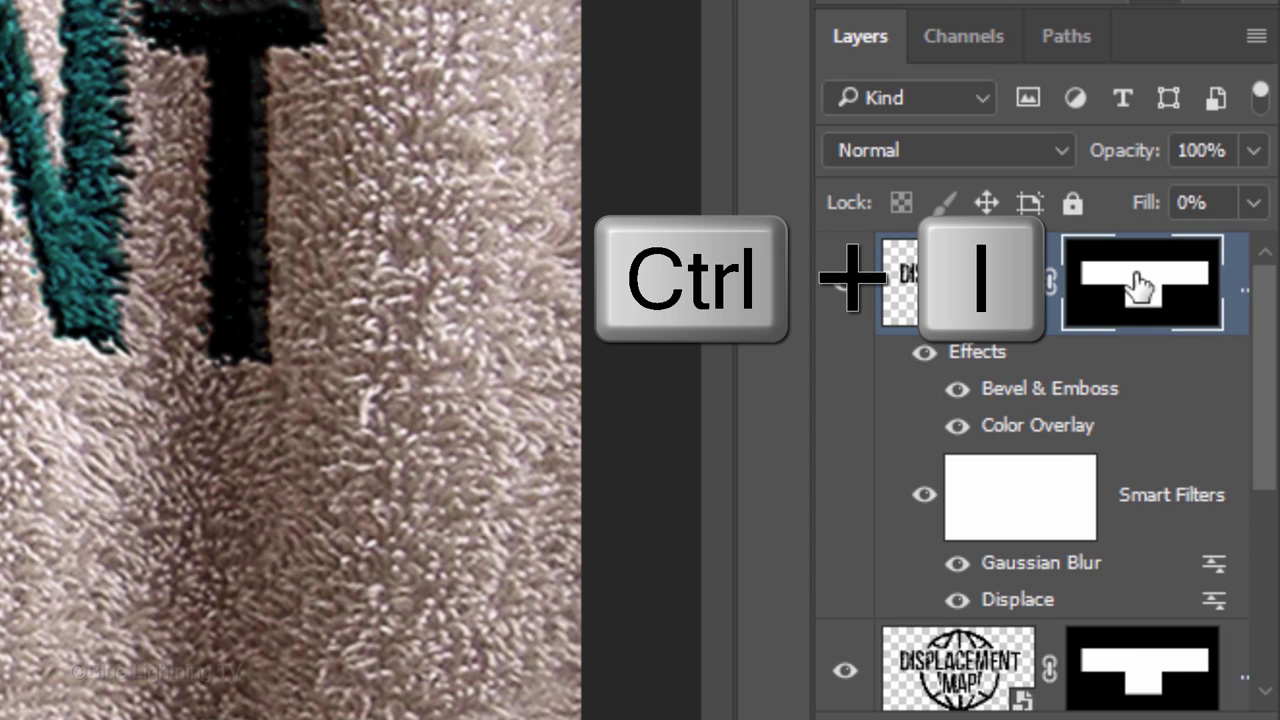
key(ctrl+i)
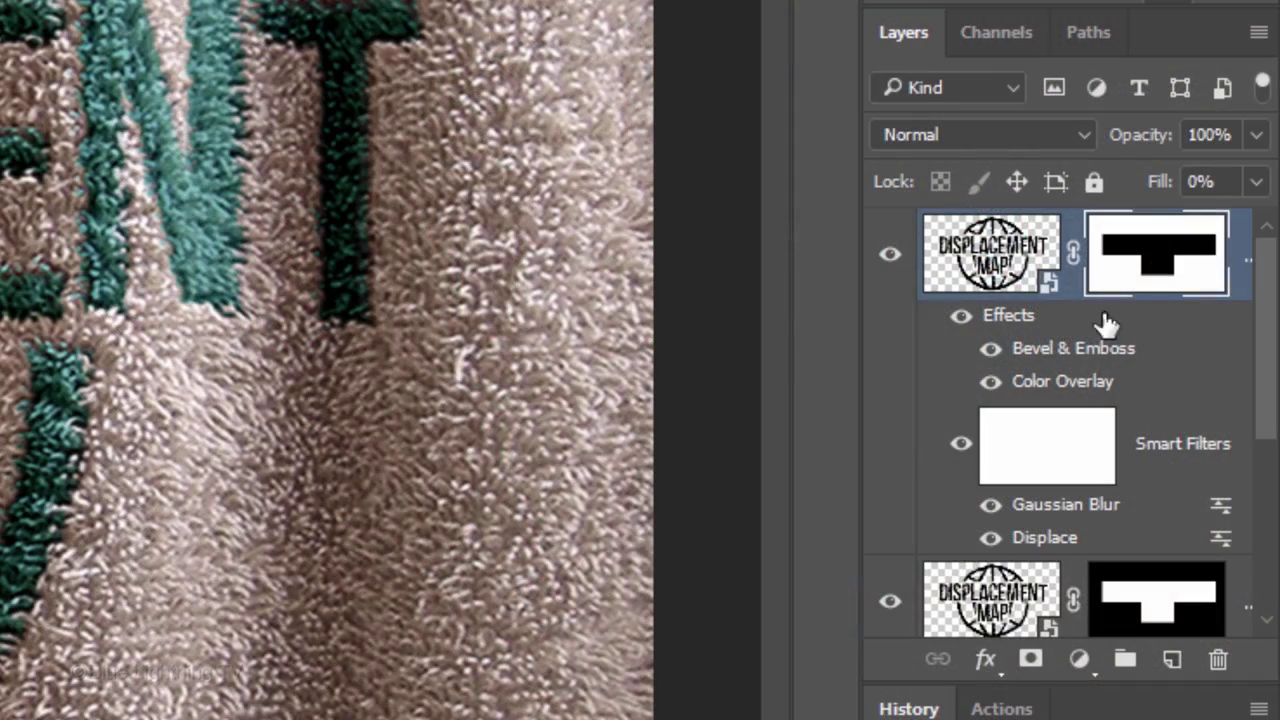
Switch the top copy's Color Overlay colour to hex 798dd6
double_click(1060, 388)
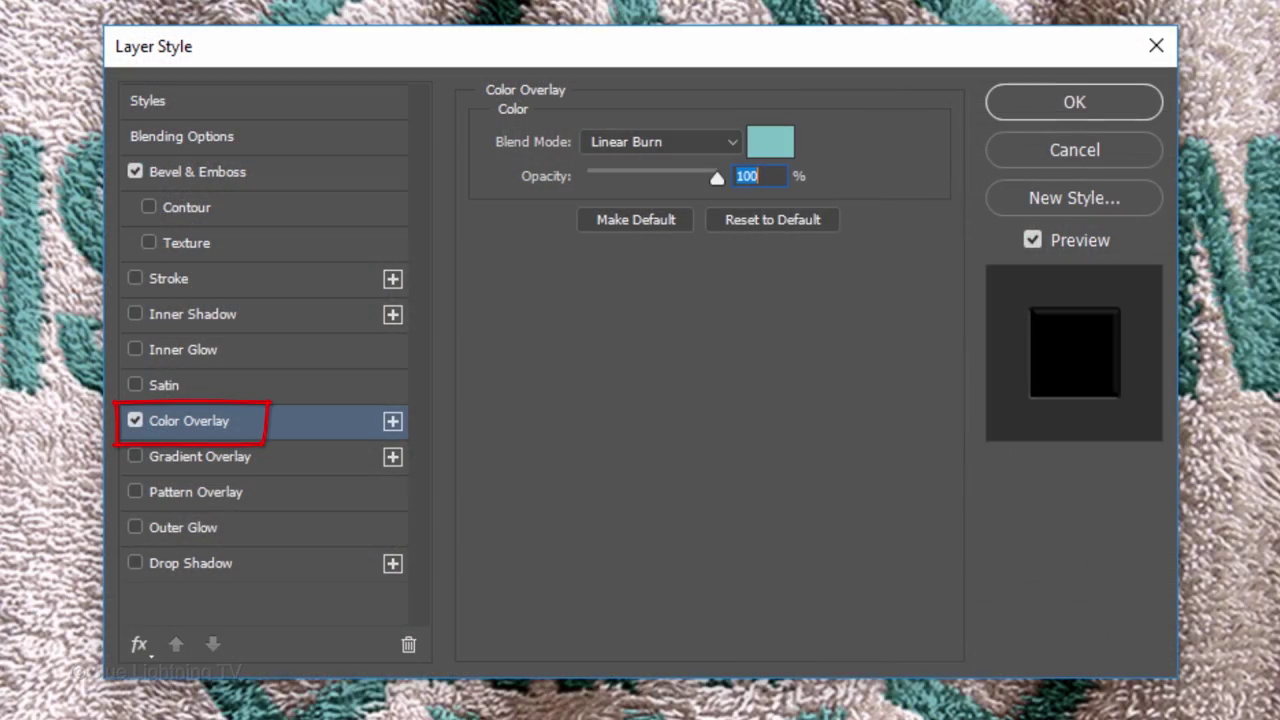
click(768, 150)
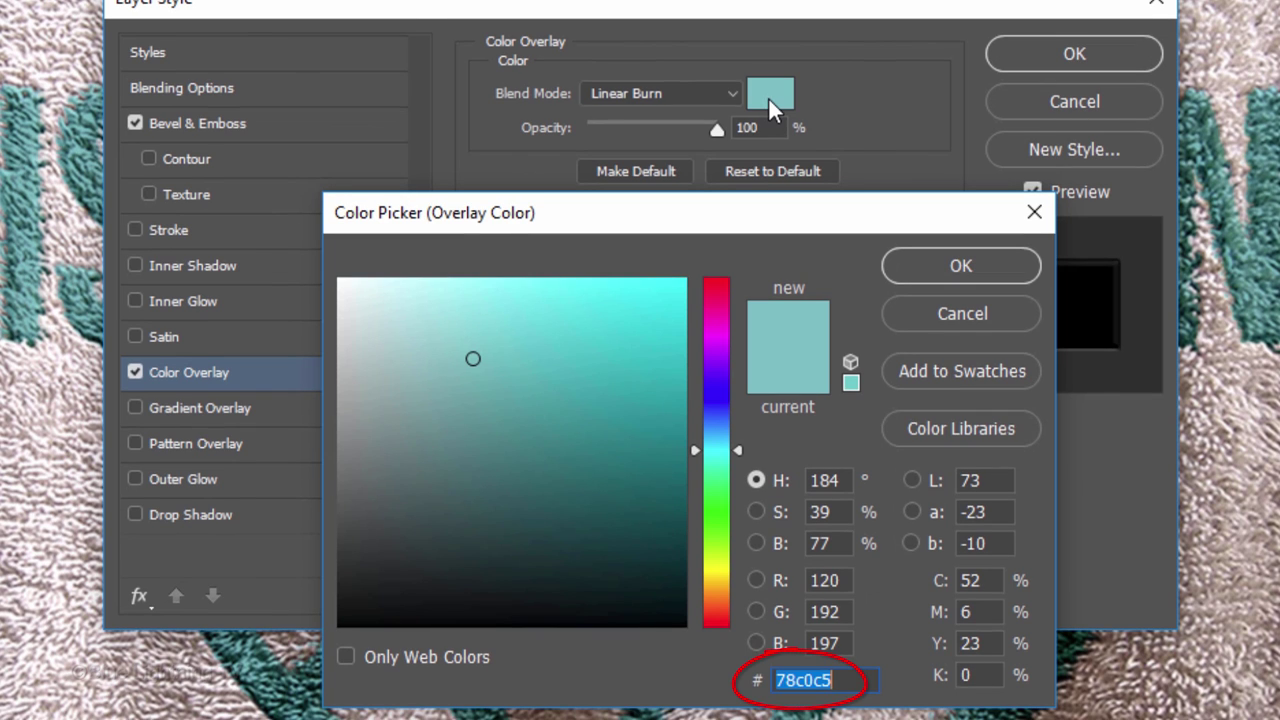
text(798dd6)
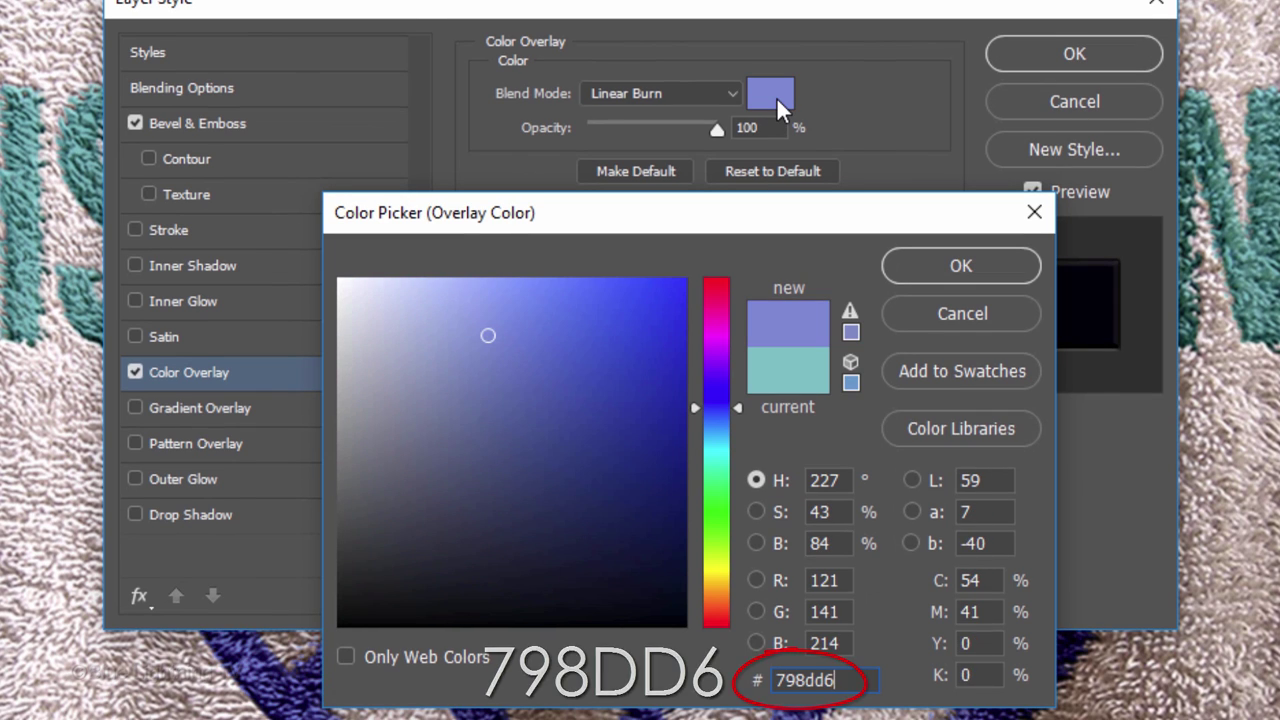
key(Return)
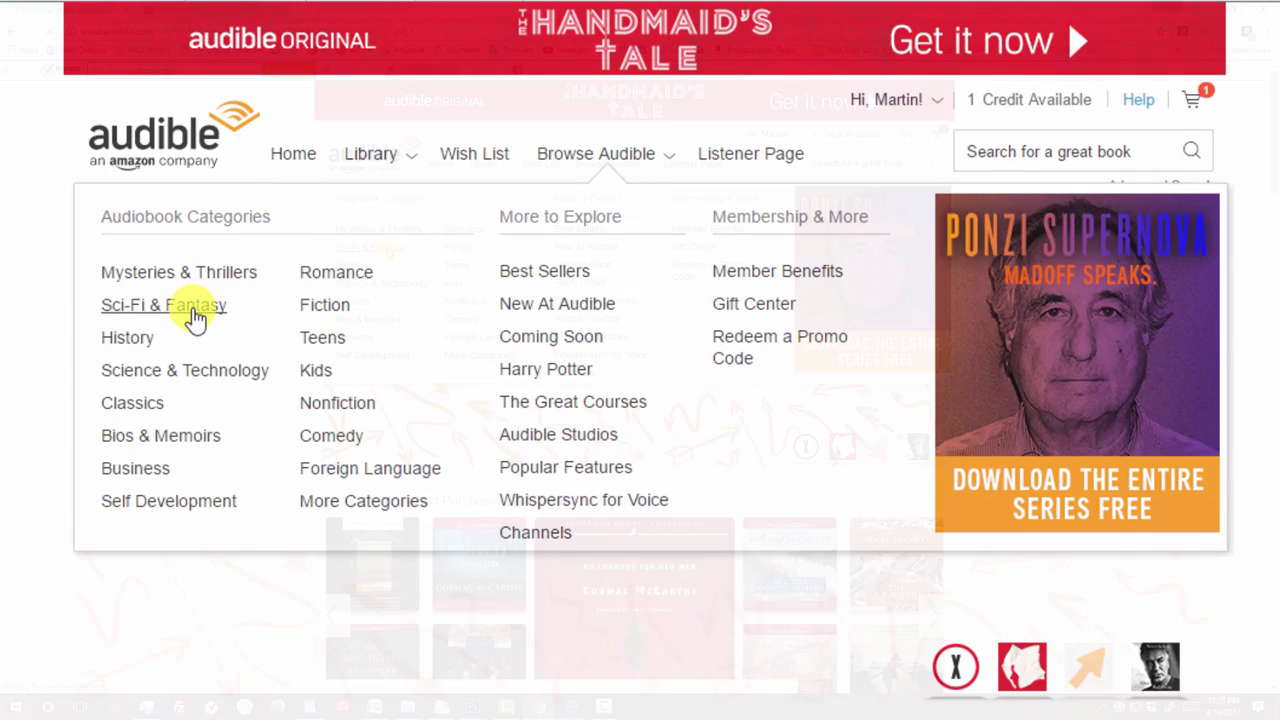
Browse Sci-Fi & Fantasy > Post-Apocalyptic and open the Tattered Remnants: Zombie Fallout 9 page
click(226, 308)
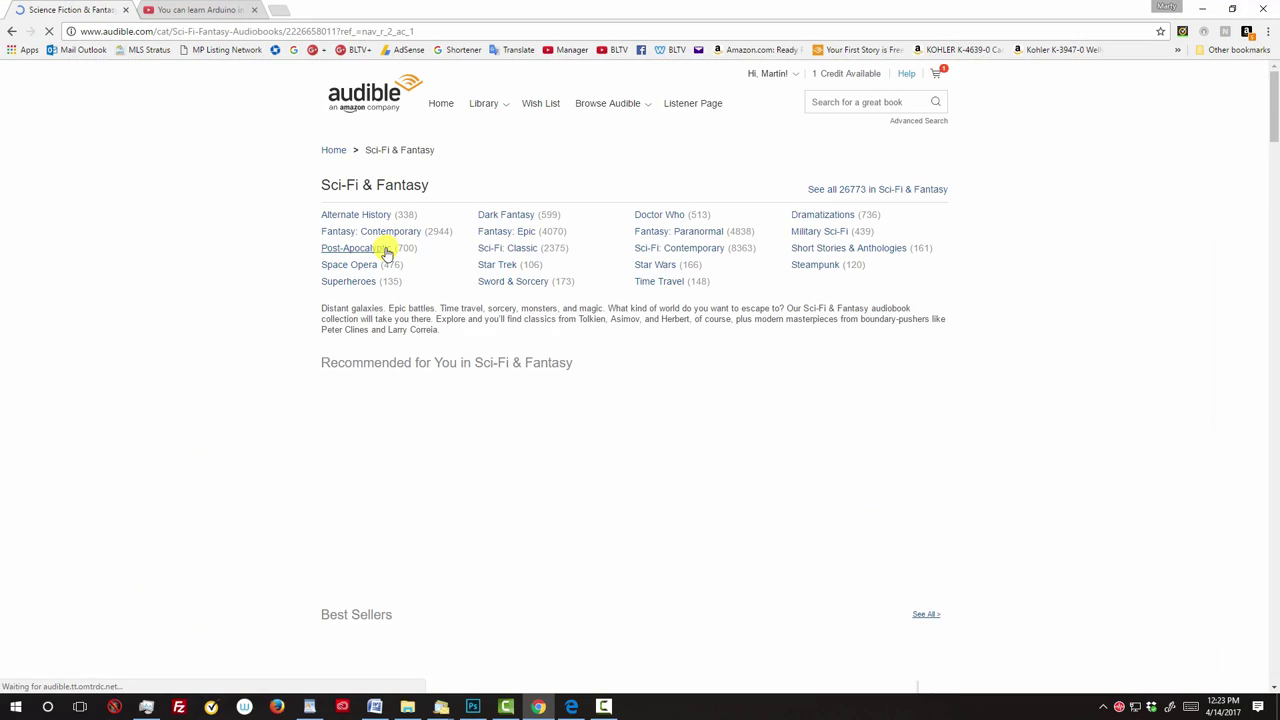
click(386, 250)
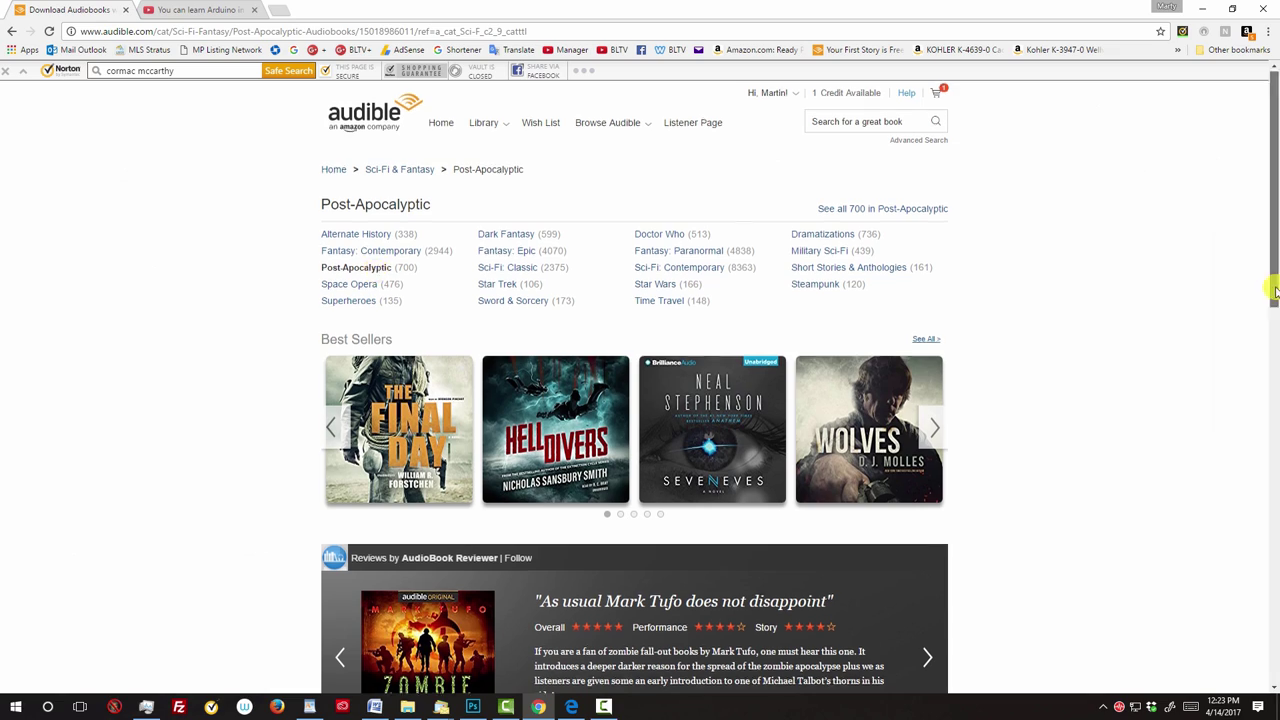
drag(1273, 286, 1260, 391)
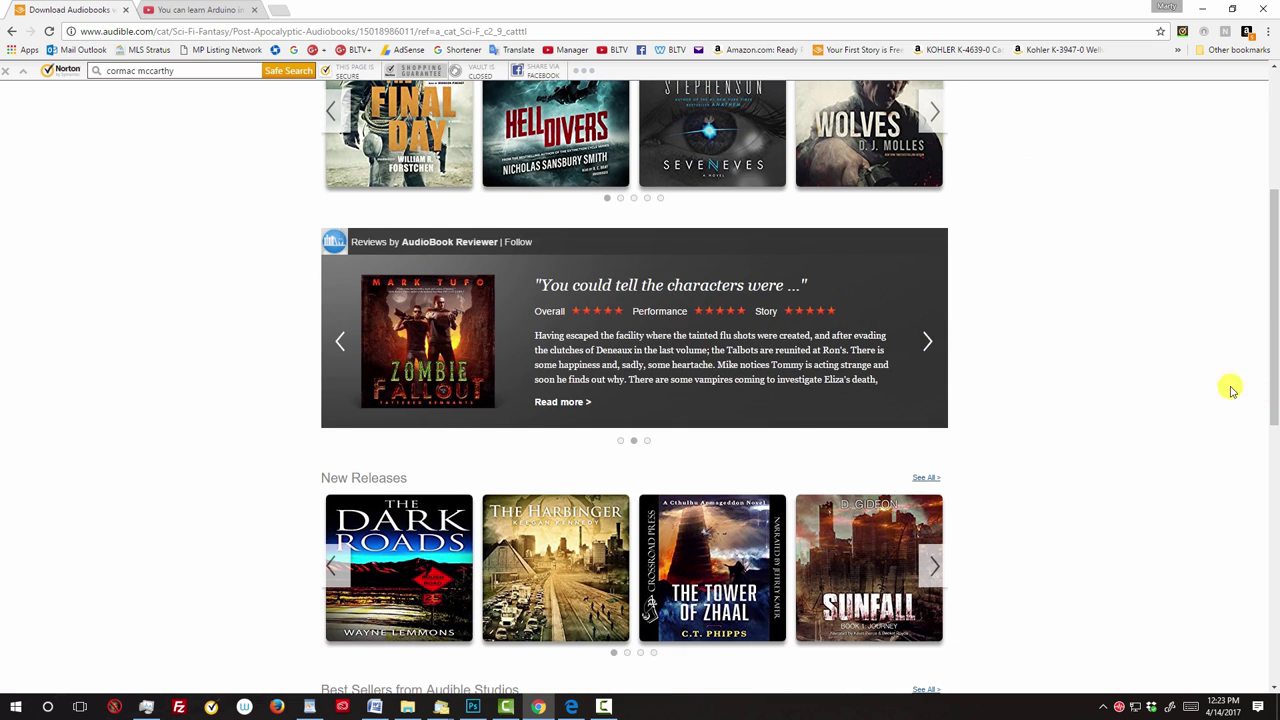
click(450, 338)
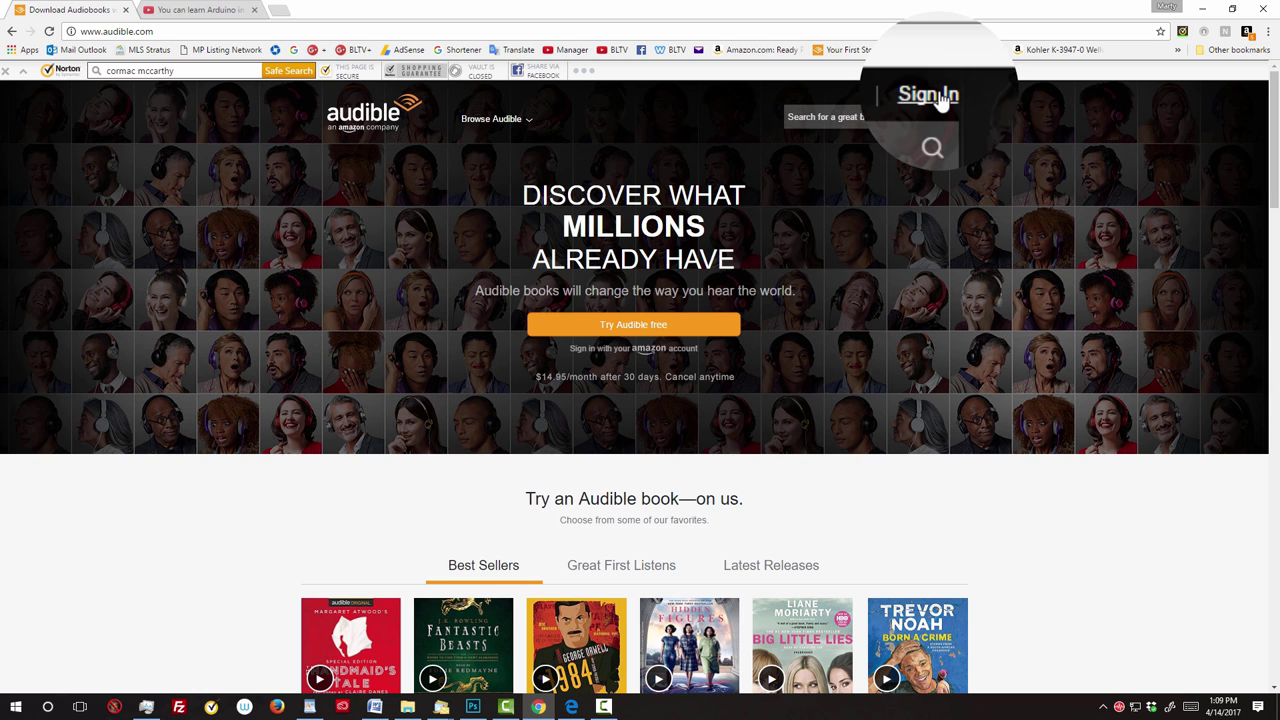
Sign in to Audible with the saved credentials
click(932, 97)
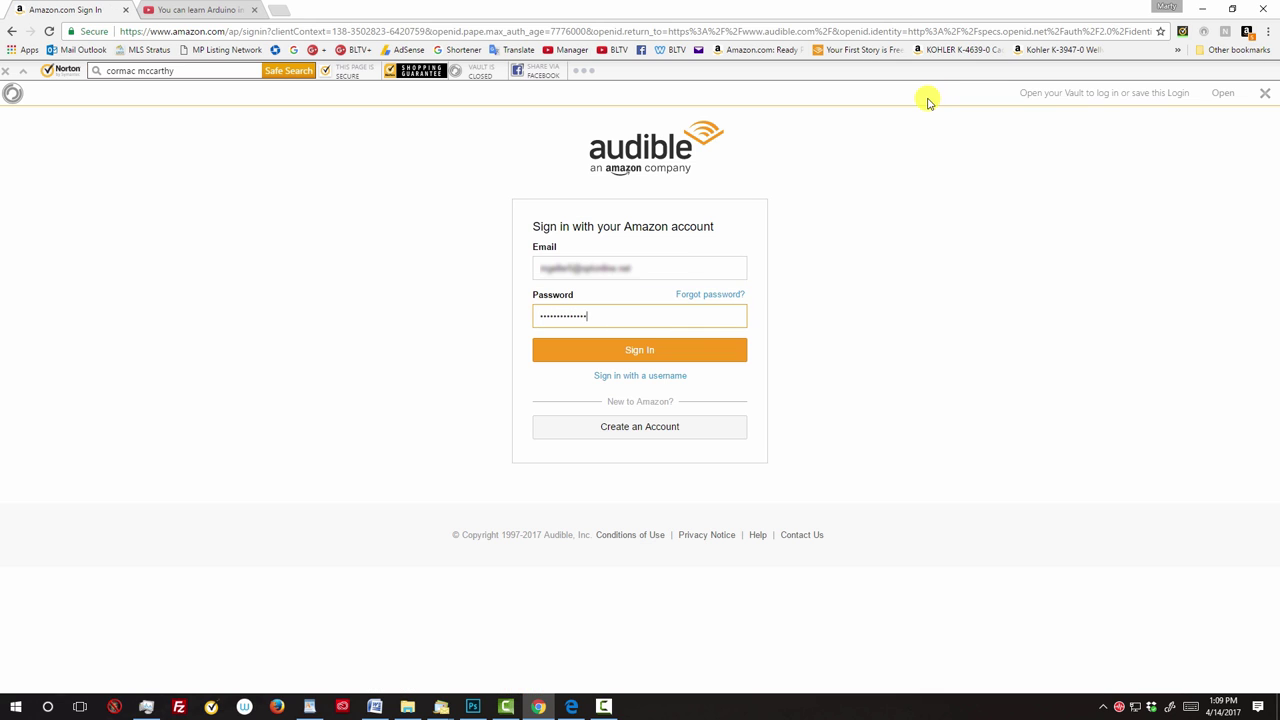
click(640, 351)
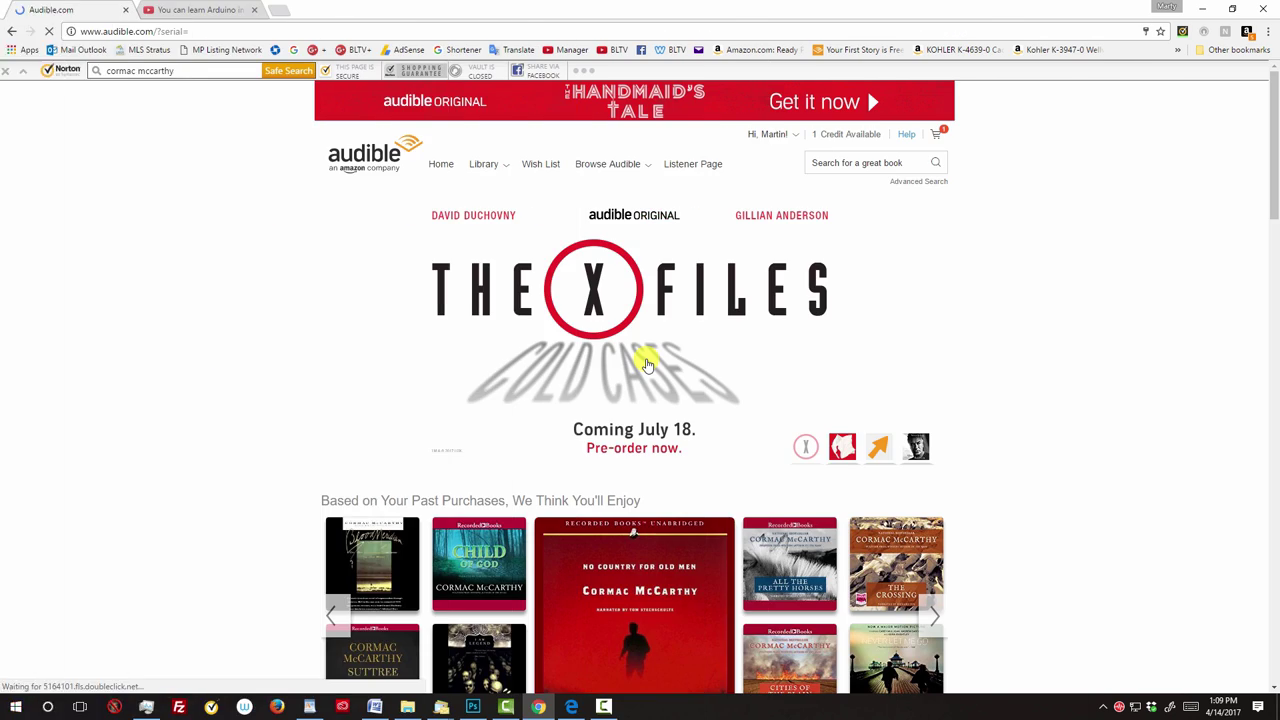